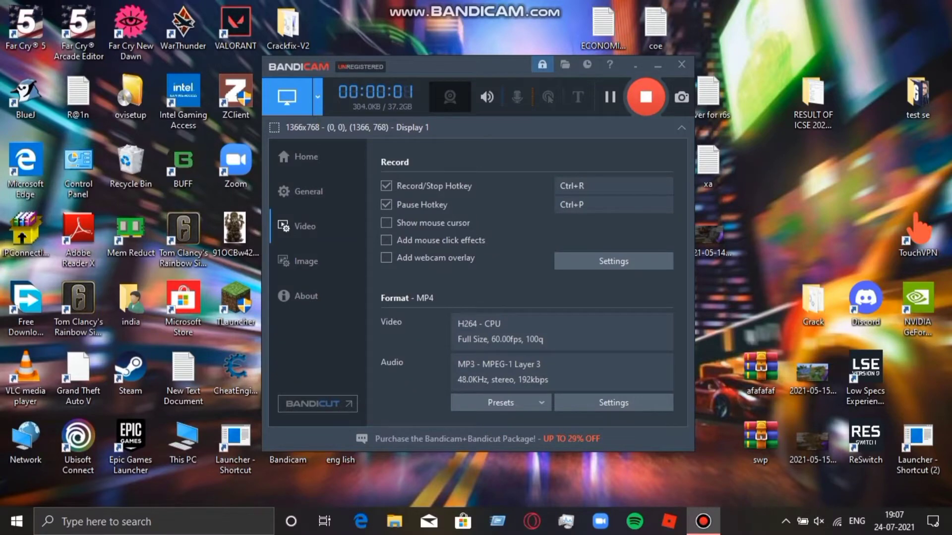
Step: Minimize the recorder, open the file location of the Battlefield 1 desktop shortcut, and maximize the folder window
{"action": "left_click", "coordinate": [635, 65]}
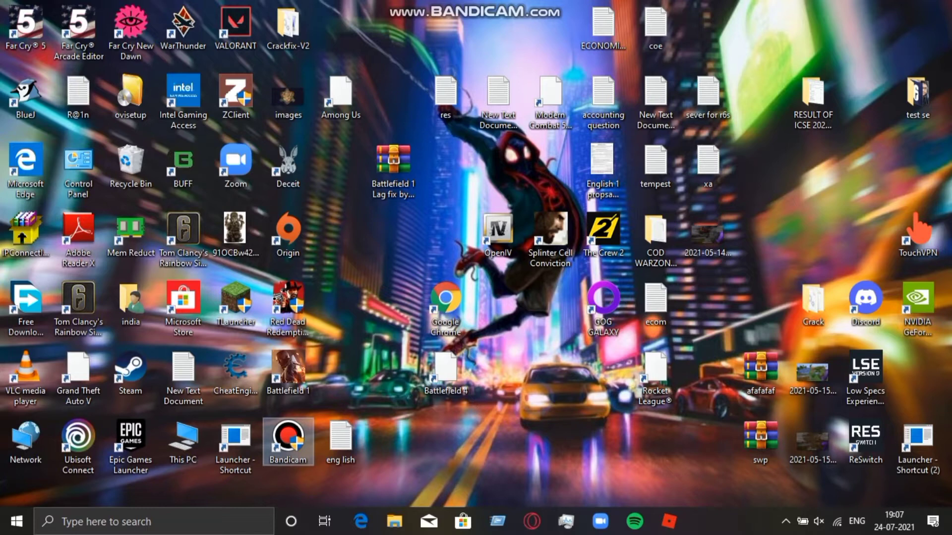
{"action": "left_click", "coordinate": [287, 371]}
{"action": "right_click", "coordinate": [287, 372]}
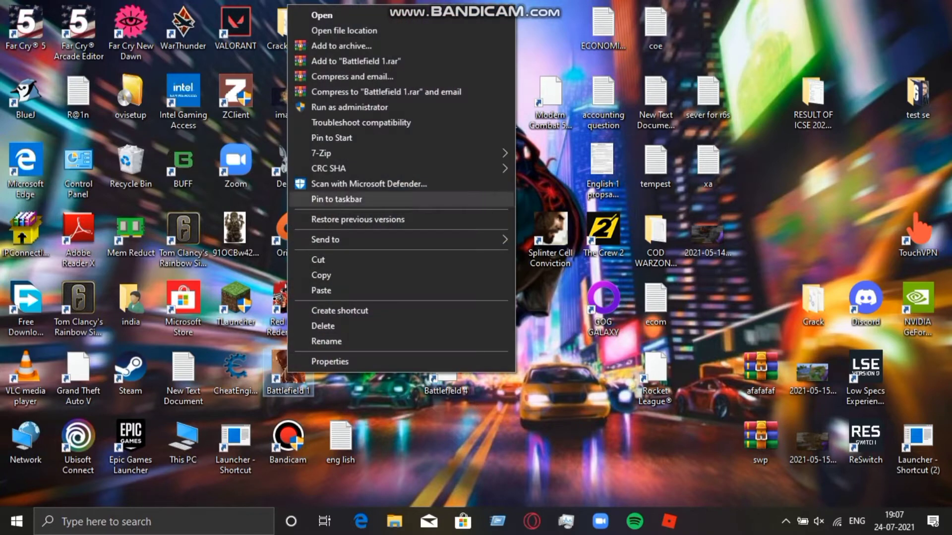
{"action": "left_click", "coordinate": [344, 30]}
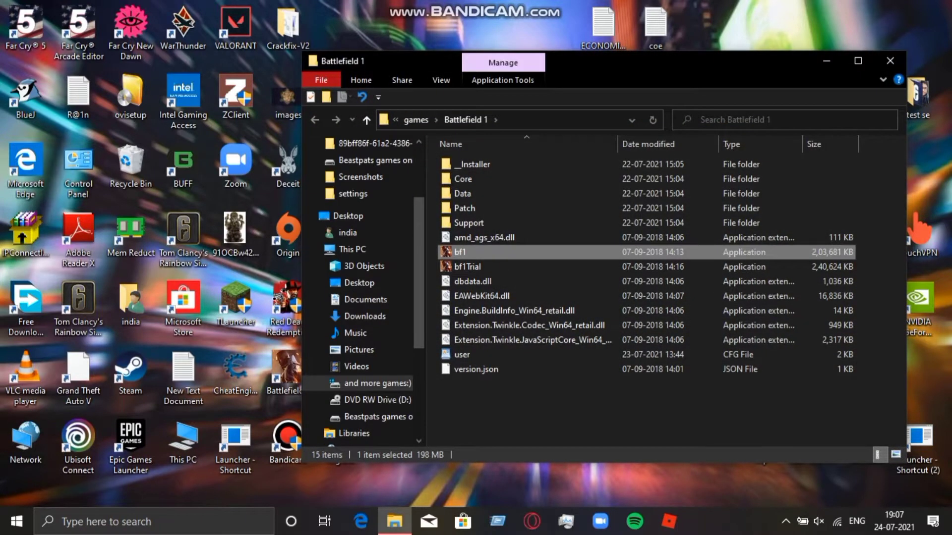
{"action": "left_click", "coordinate": [862, 61]}
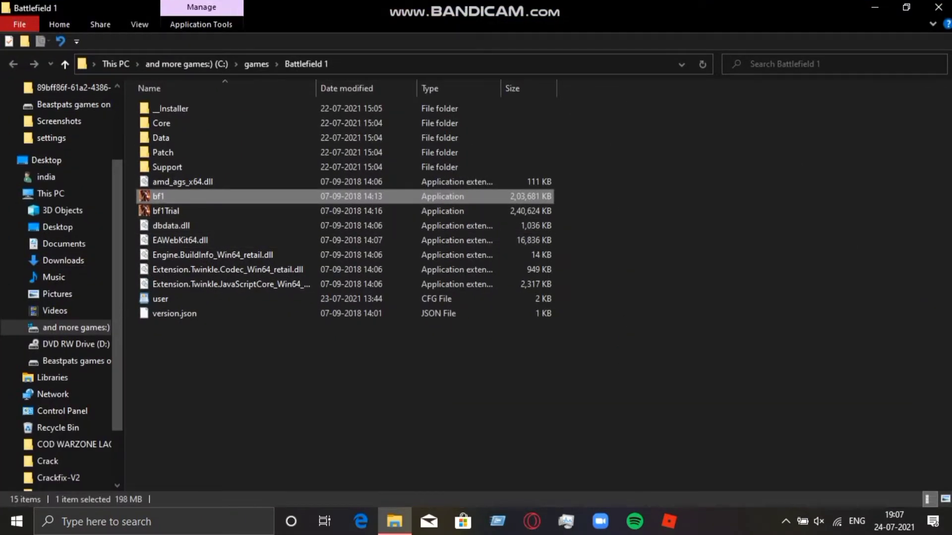
Step: Review the compatibility and high DPI scaling settings in the bf1 application's properties and accept them
{"action": "right_click", "coordinate": [337, 196]}
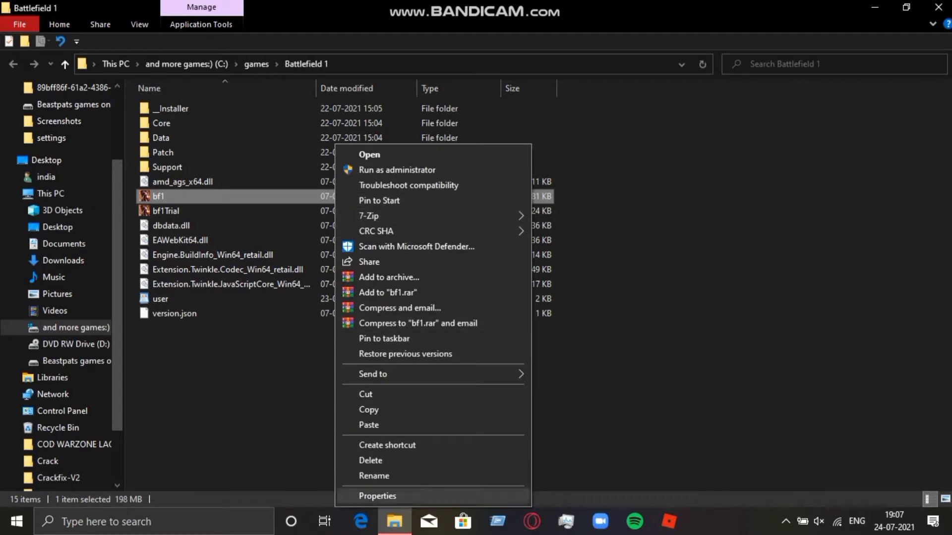
{"action": "left_click", "coordinate": [376, 496]}
{"action": "left_click", "coordinate": [464, 169]}
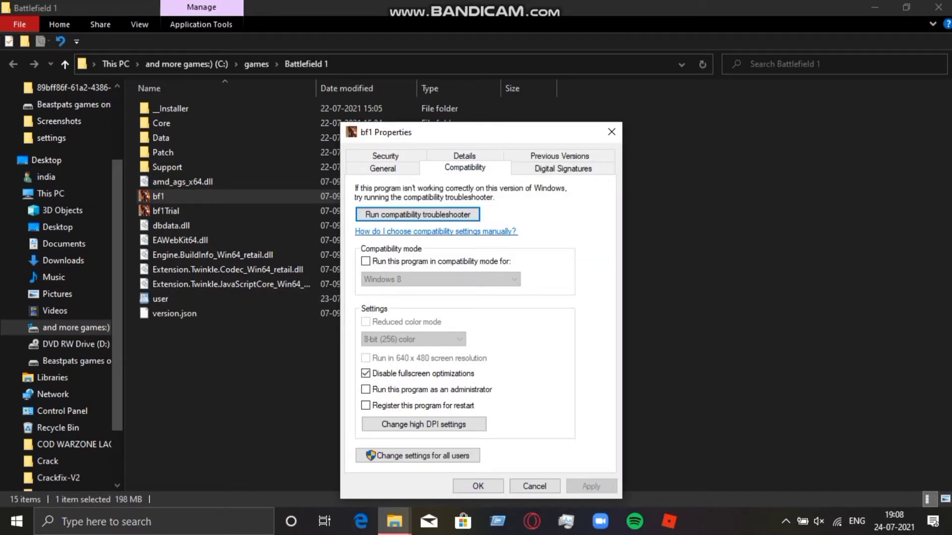
{"action": "left_click_drag", "start_coordinate": [466, 135], "coordinate": [532, 33]}
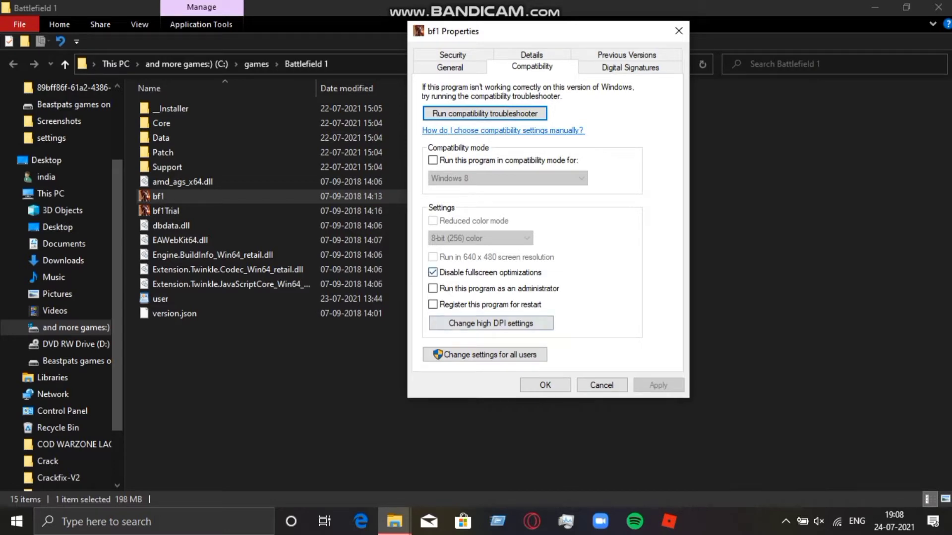
{"action": "left_click", "coordinate": [490, 323]}
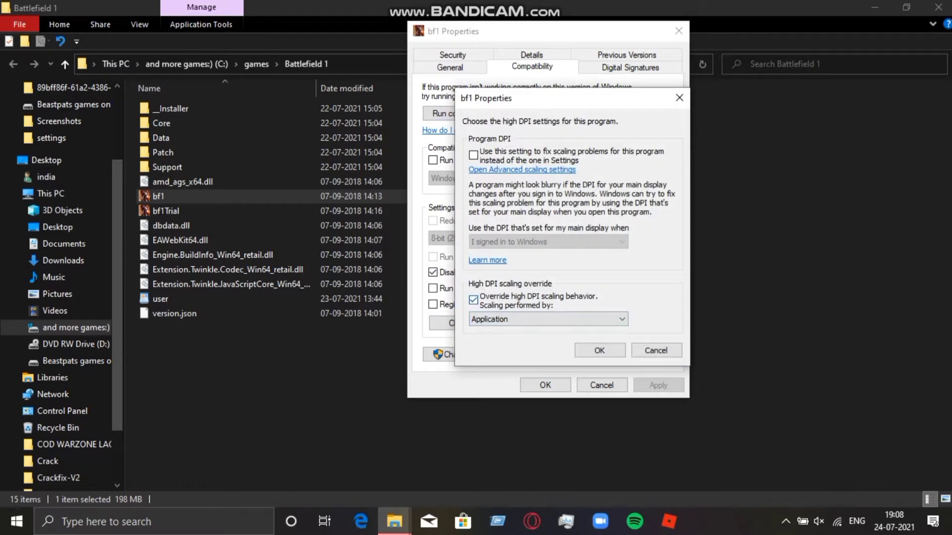
{"action": "left_click", "coordinate": [599, 350]}
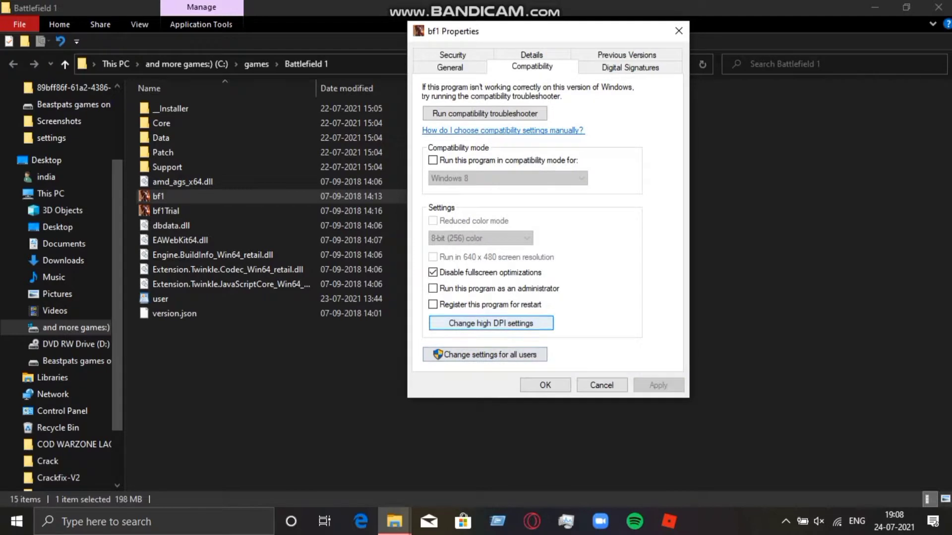
{"action": "left_click", "coordinate": [544, 385]}
Step: Review the compatibility and high DPI scaling settings in the bf1Trial application's properties and accept them
{"action": "left_click", "coordinate": [166, 211]}
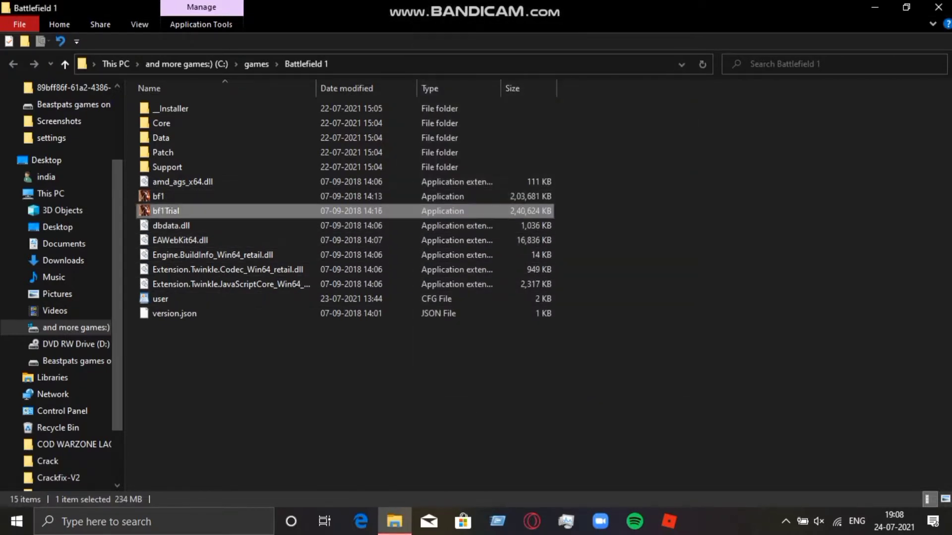
{"action": "right_click", "coordinate": [168, 210]}
{"action": "left_click", "coordinate": [210, 495]}
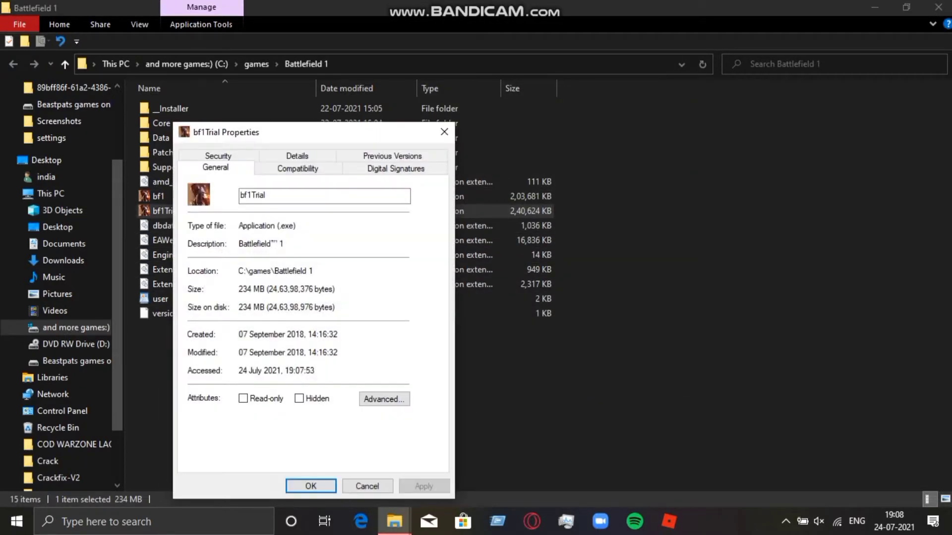
{"action": "left_click", "coordinate": [298, 169]}
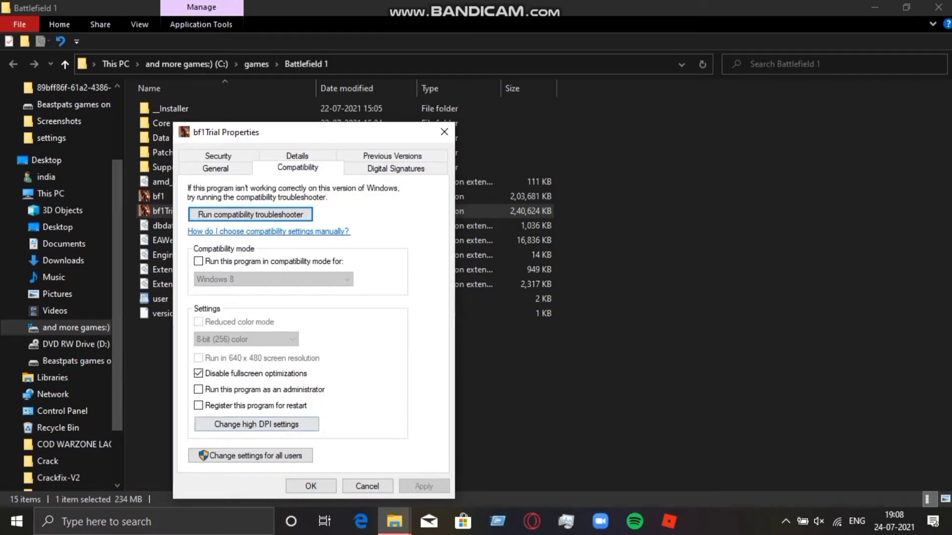
{"action": "left_click", "coordinate": [256, 424]}
{"action": "left_click", "coordinate": [365, 451]}
{"action": "left_click", "coordinate": [311, 487]}
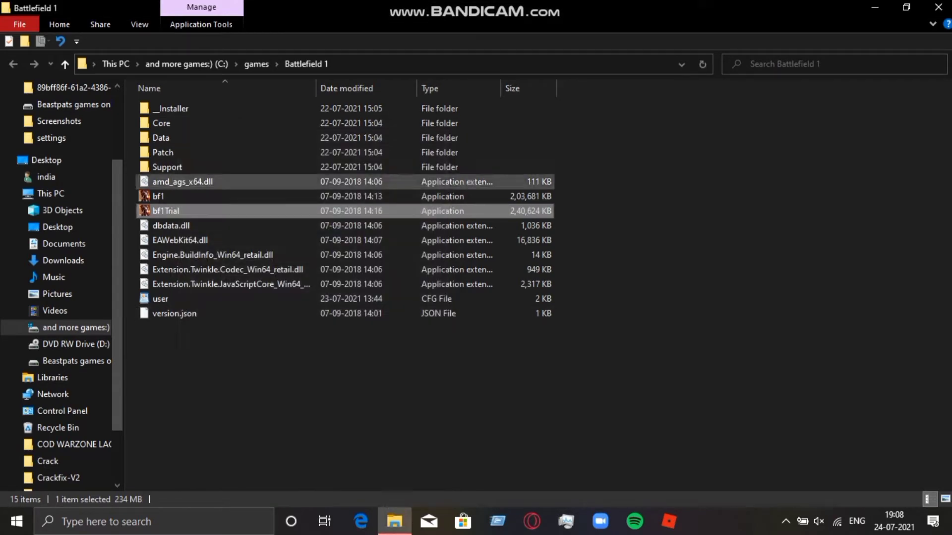
Step: Look through the game's Data\Win32 and Core\codecs folders, and close the folder window
{"action": "double_click", "coordinate": [161, 138]}
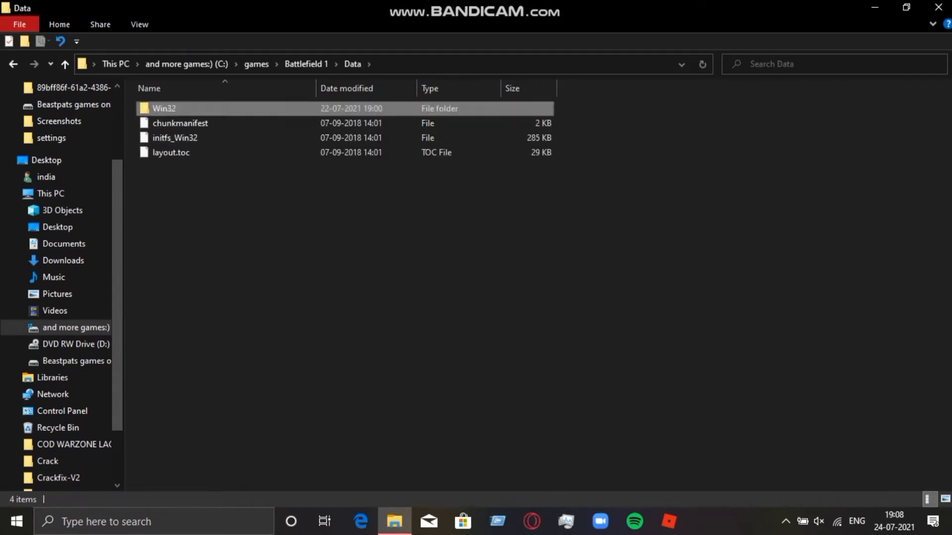
{"action": "double_click", "coordinate": [164, 108]}
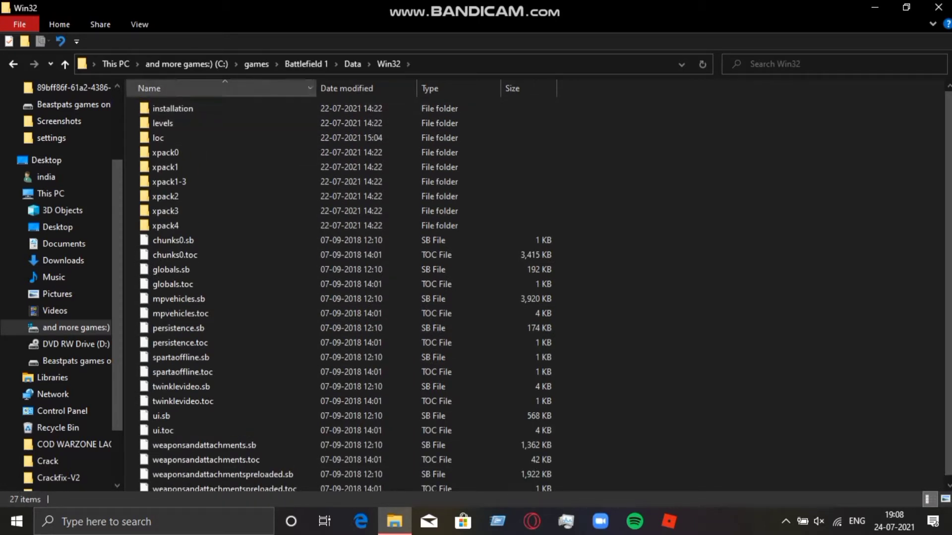
{"action": "left_click", "coordinate": [306, 64]}
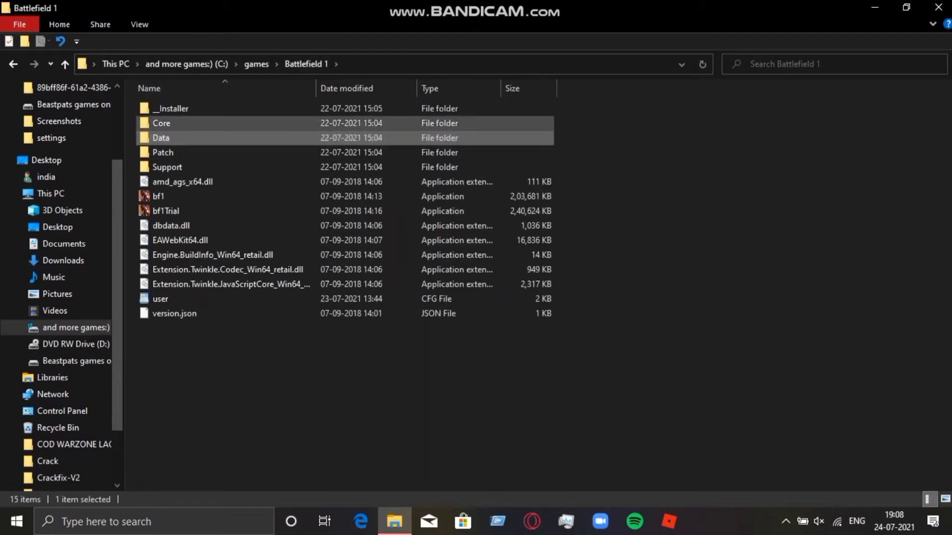
{"action": "double_click", "coordinate": [161, 123]}
{"action": "double_click", "coordinate": [164, 108]}
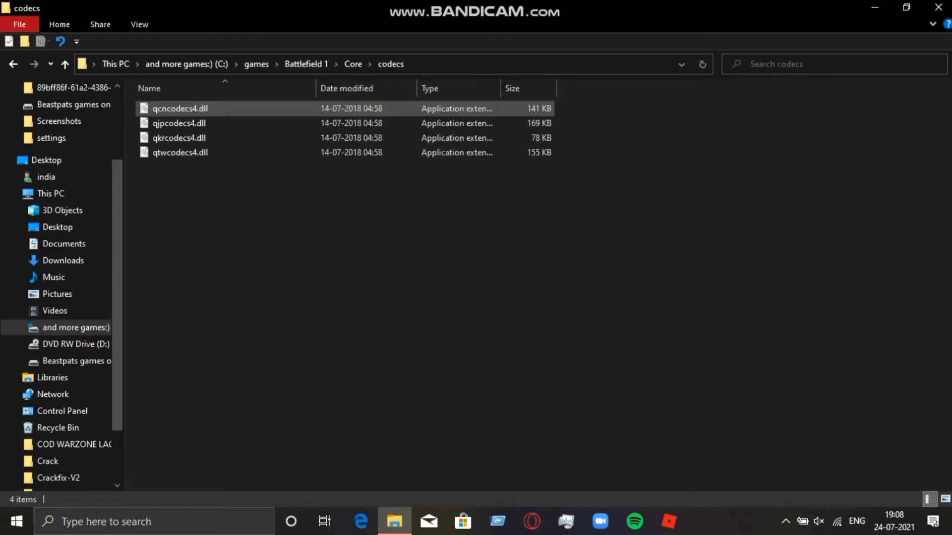
{"action": "left_click", "coordinate": [938, 7]}
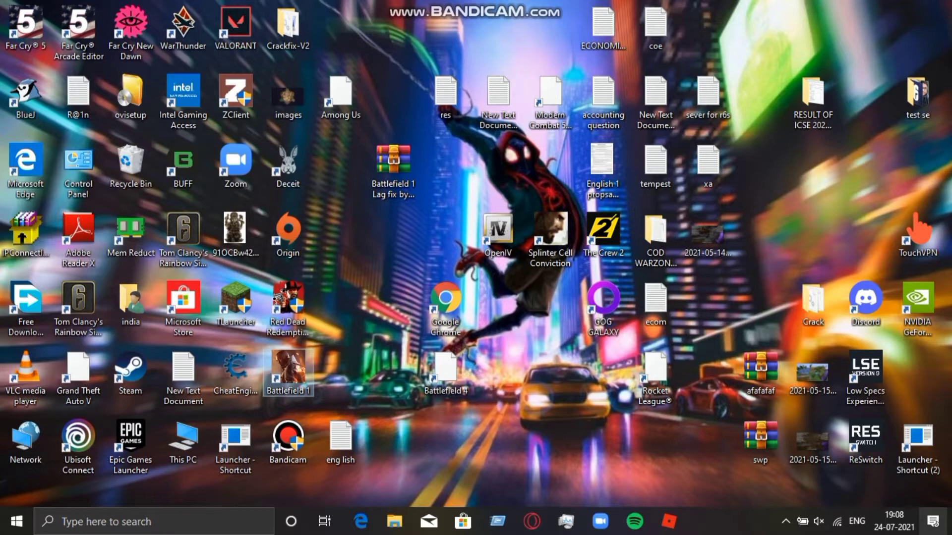
Step: Open the Gaming section of Windows Settings and review the Game Mode, Captures and Xbox Game Bar pages
{"action": "left_click", "coordinate": [932, 521]}
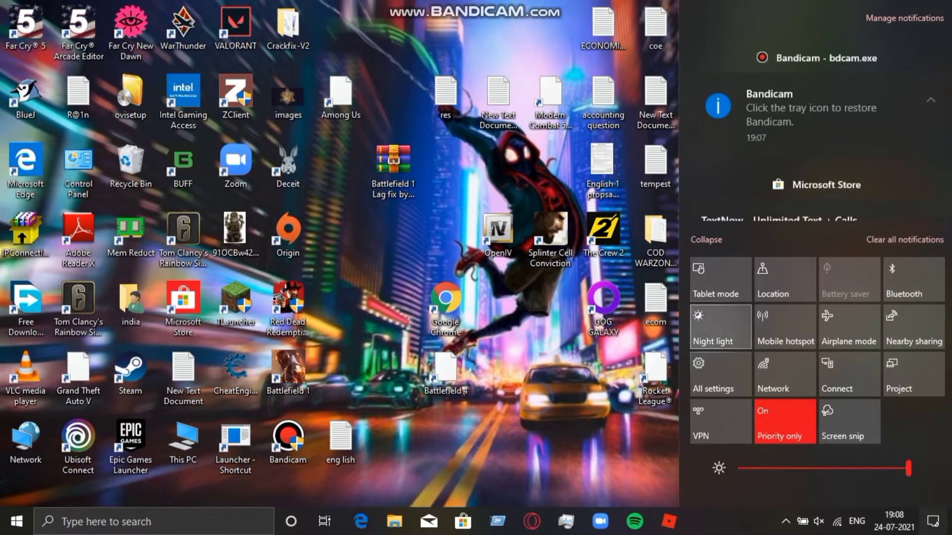
{"action": "left_click", "coordinate": [718, 376]}
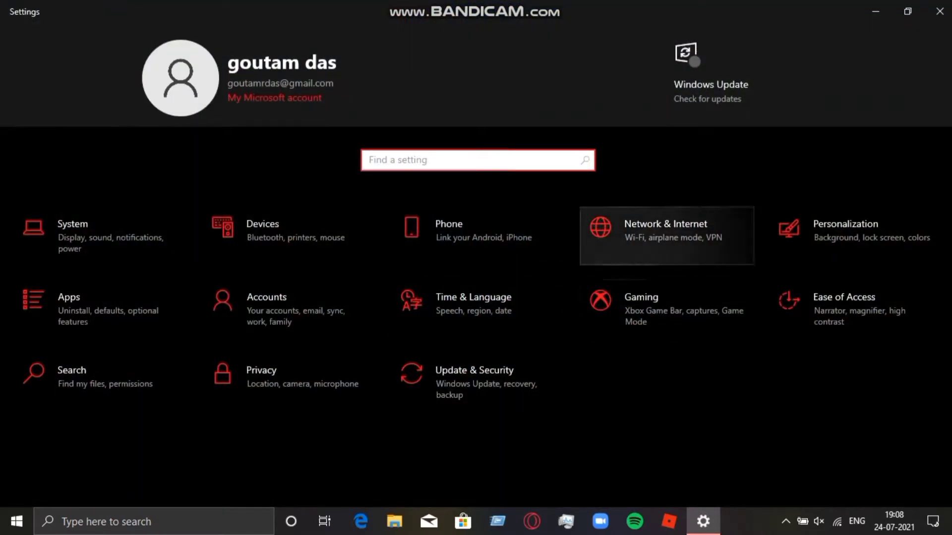
{"action": "left_click", "coordinate": [602, 313]}
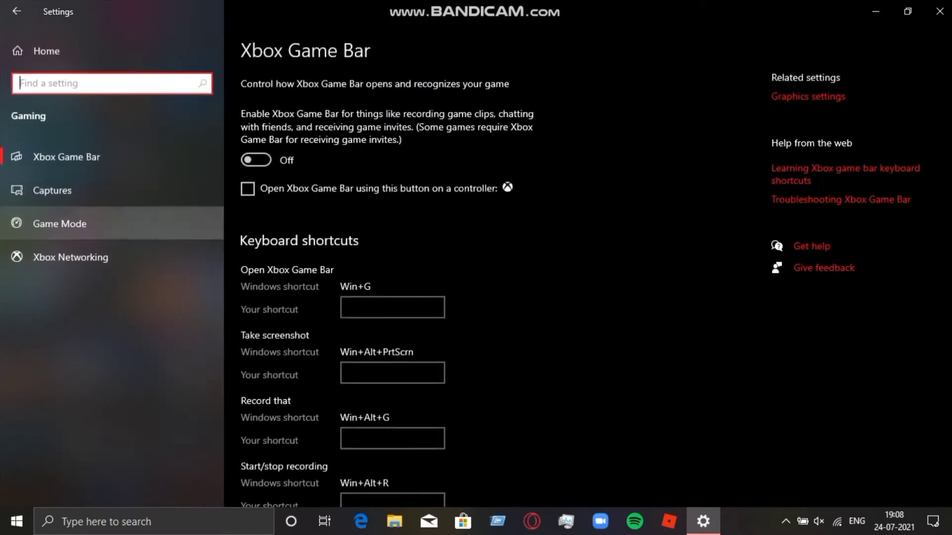
{"action": "left_click", "coordinate": [59, 224]}
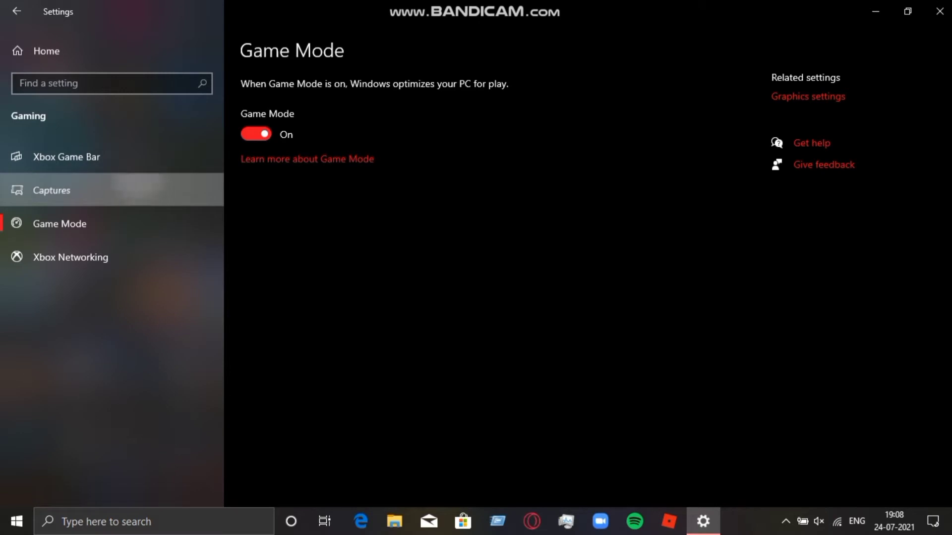
{"action": "left_click", "coordinate": [134, 190]}
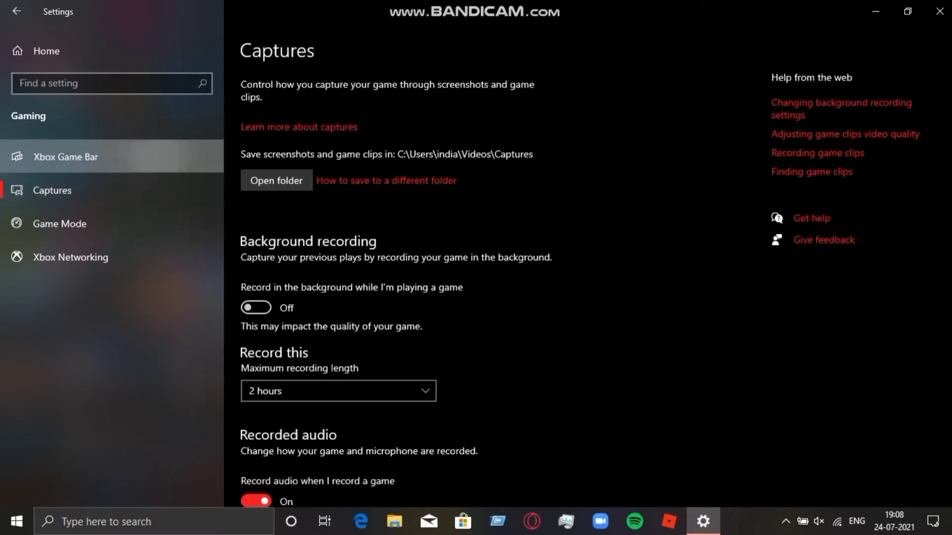
{"action": "left_click", "coordinate": [133, 157]}
{"action": "left_click", "coordinate": [133, 223]}
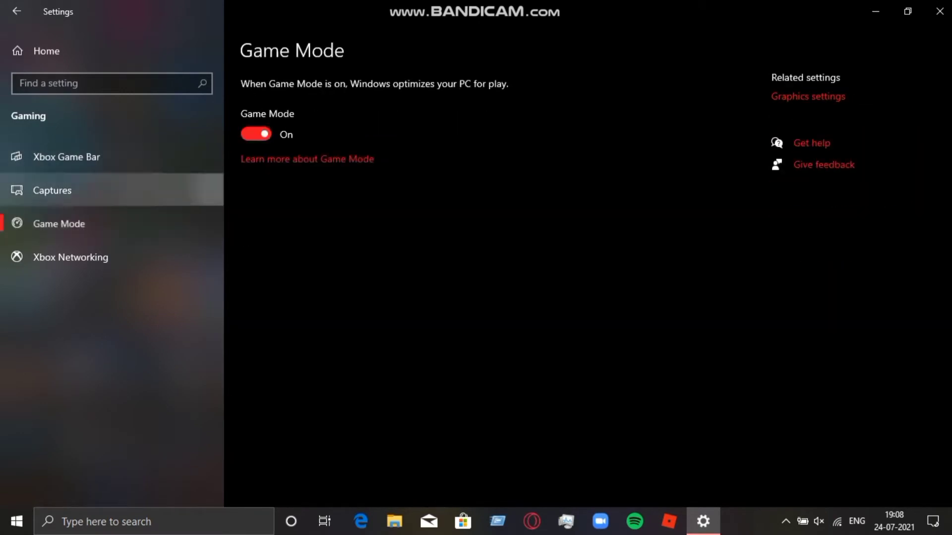
Step: Open Graphics settings and try to add bf1 from the Battlefield 1 folder as a desktop app
{"action": "left_click", "coordinate": [808, 97]}
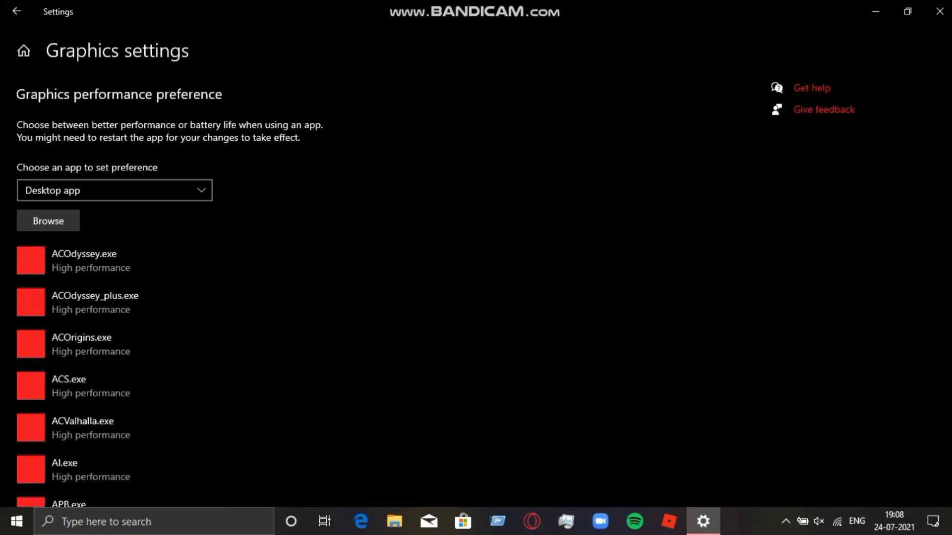
{"action": "left_click", "coordinate": [48, 221]}
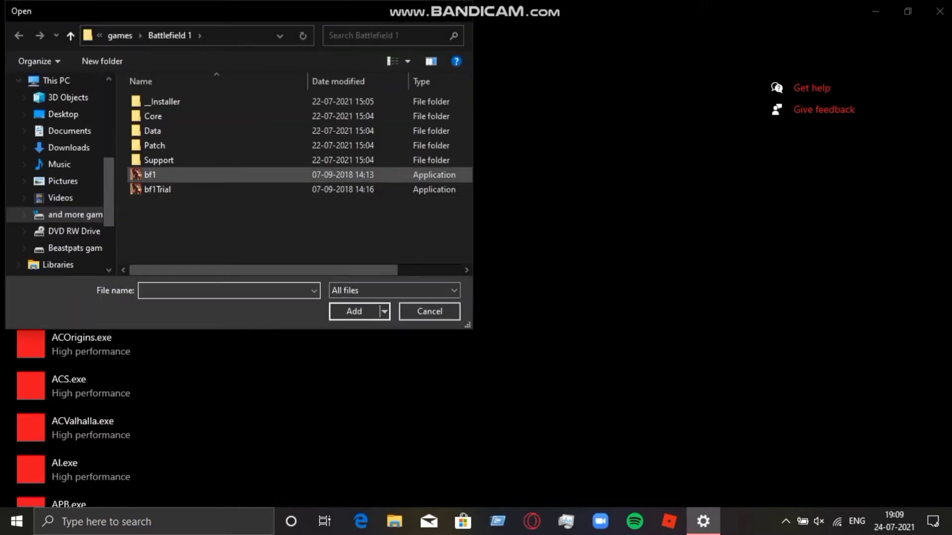
{"action": "left_click", "coordinate": [174, 174]}
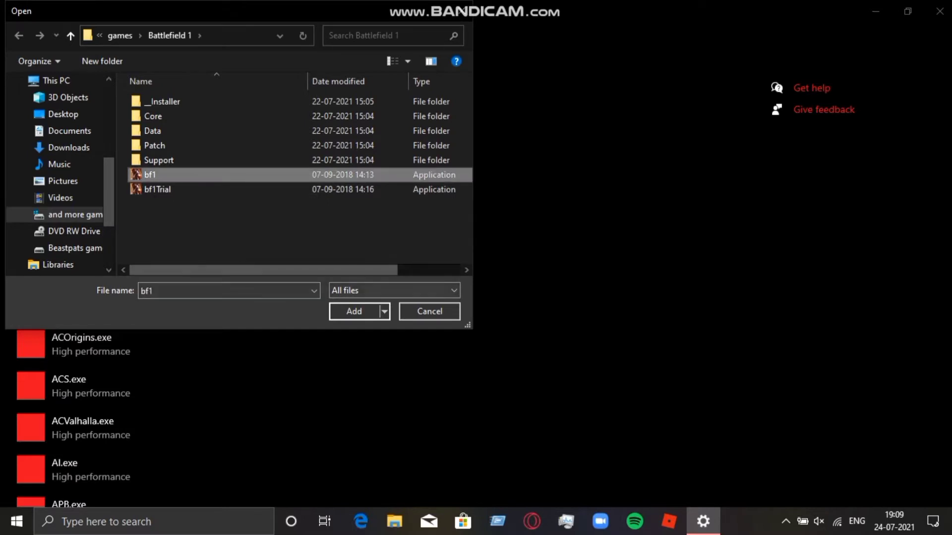
{"action": "left_click", "coordinate": [358, 311]}
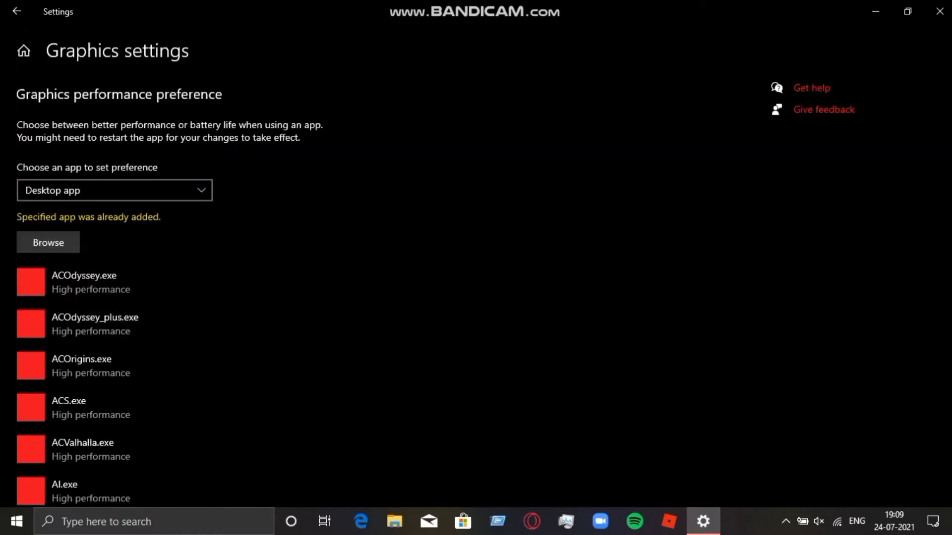
Step: Try to add bf1Trial from the Battlefield 1 folder to the graphics performance list
{"action": "key", "text": "Return"}
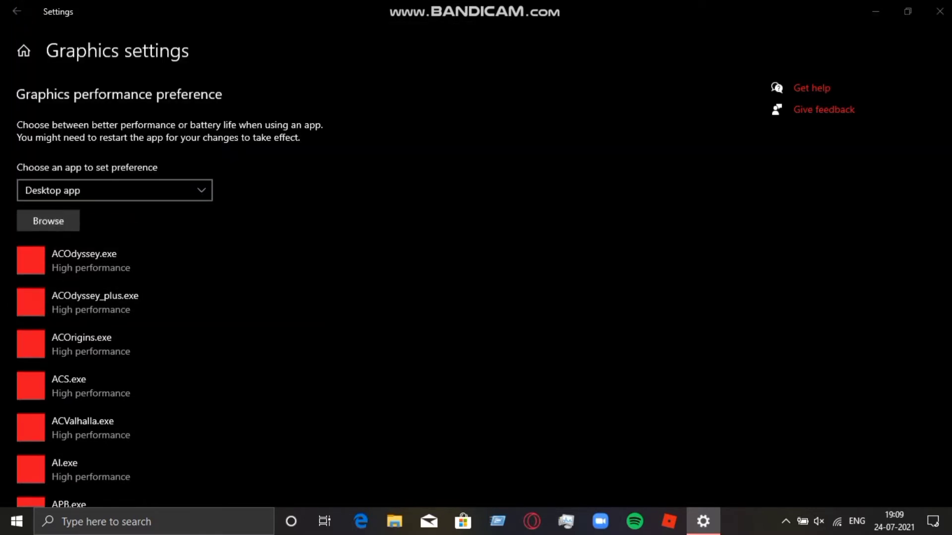
{"action": "left_click", "coordinate": [174, 189]}
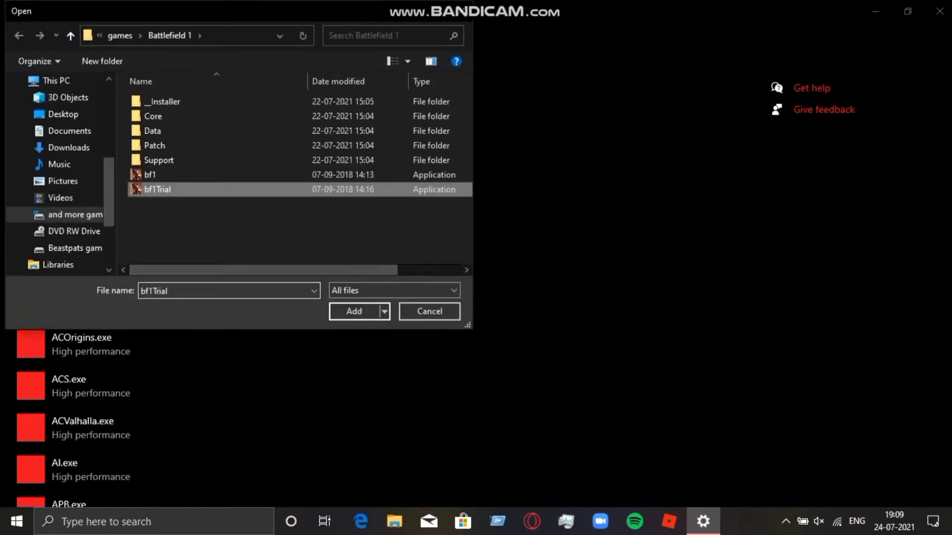
{"action": "key", "text": "Return"}
Step: Find the Battlefield 1 entry for bf1Trial.exe in the graphics app list and save its preference as High performance
{"action": "scroll", "coordinate": [169, 258], "scroll_direction": "down", "scroll_amount": 20}
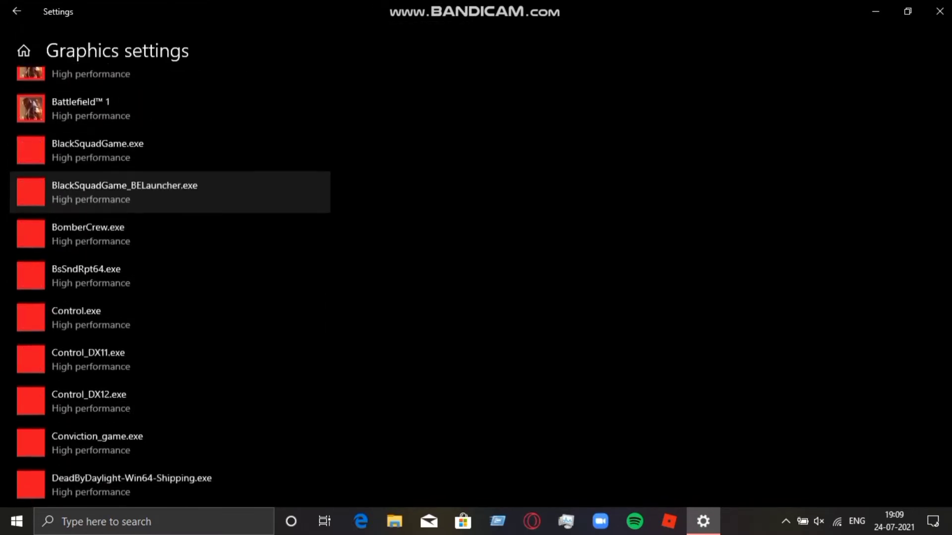
{"action": "scroll", "coordinate": [168, 265], "scroll_direction": "down", "scroll_amount": 15}
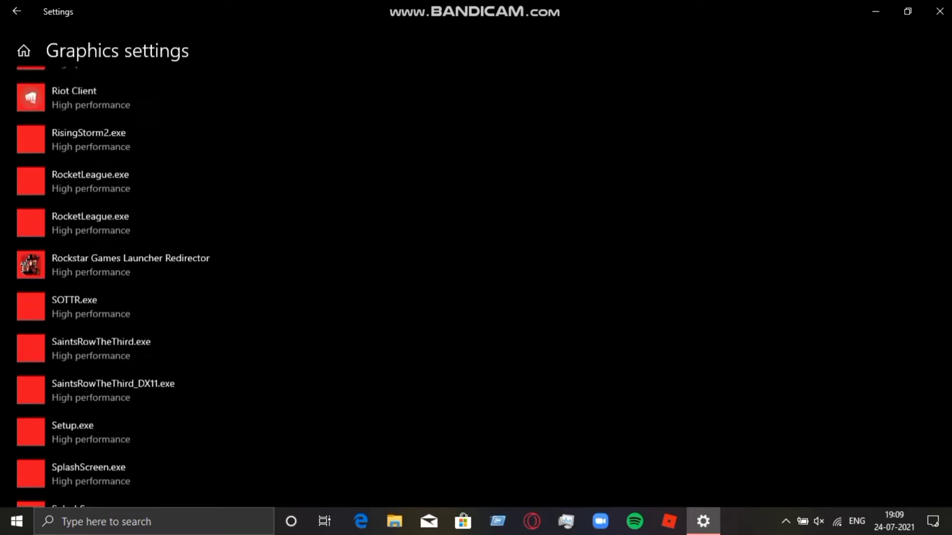
{"action": "scroll", "coordinate": [168, 265], "scroll_direction": "up", "scroll_amount": 5}
{"action": "scroll", "coordinate": [169, 258], "scroll_direction": "up", "scroll_amount": 20}
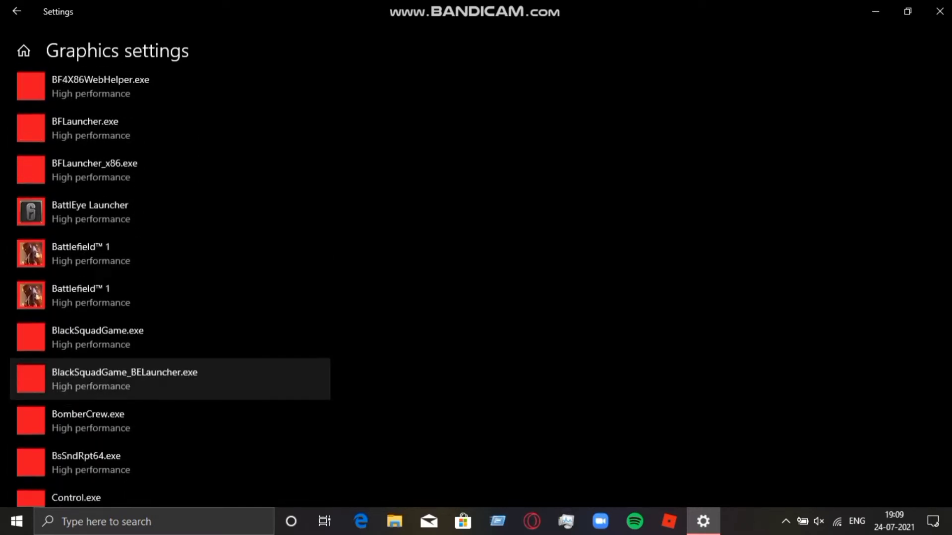
{"action": "scroll", "coordinate": [168, 258], "scroll_direction": "down", "scroll_amount": 1}
{"action": "left_click", "coordinate": [169, 265]}
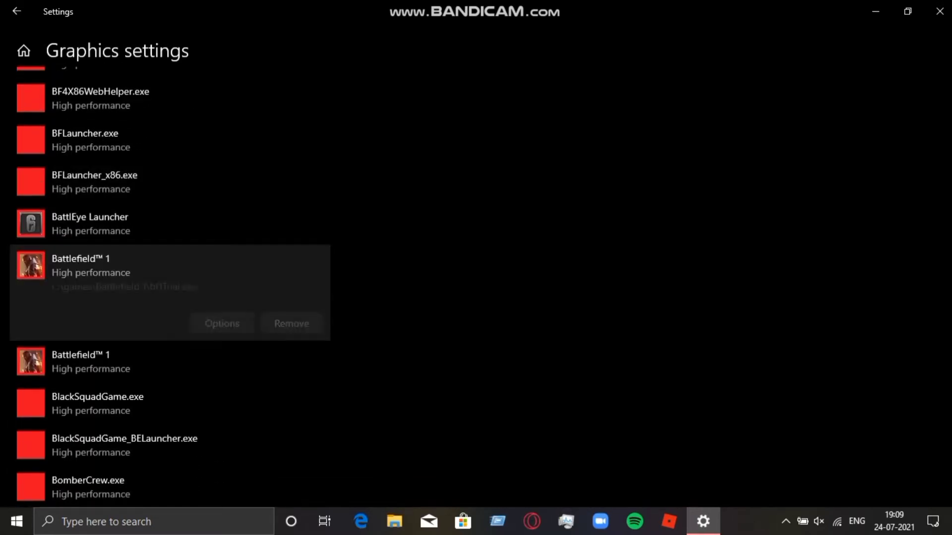
{"action": "left_click", "coordinate": [223, 323]}
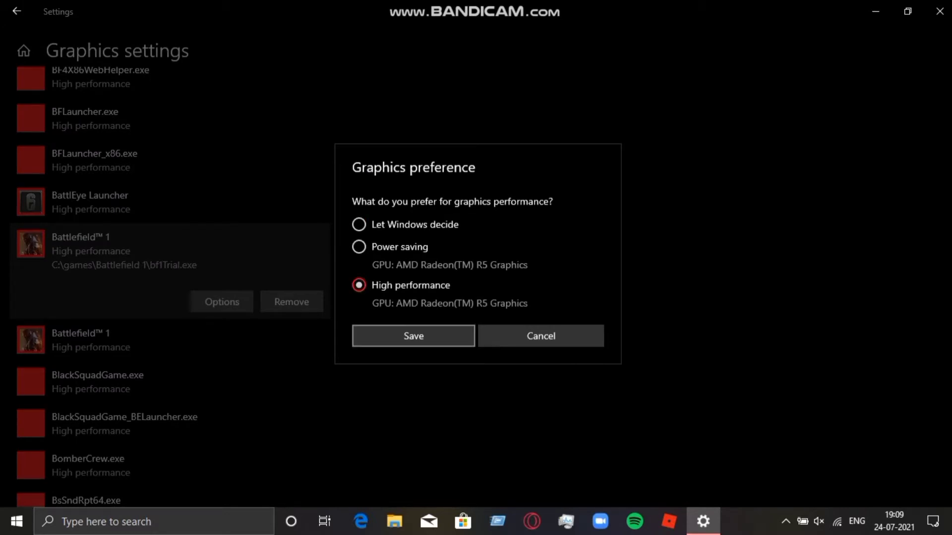
{"action": "left_click", "coordinate": [414, 336]}
Step: Save the High performance graphics preference for the bf1.exe Battlefield 1 entry and close Settings
{"action": "left_click", "coordinate": [222, 342]}
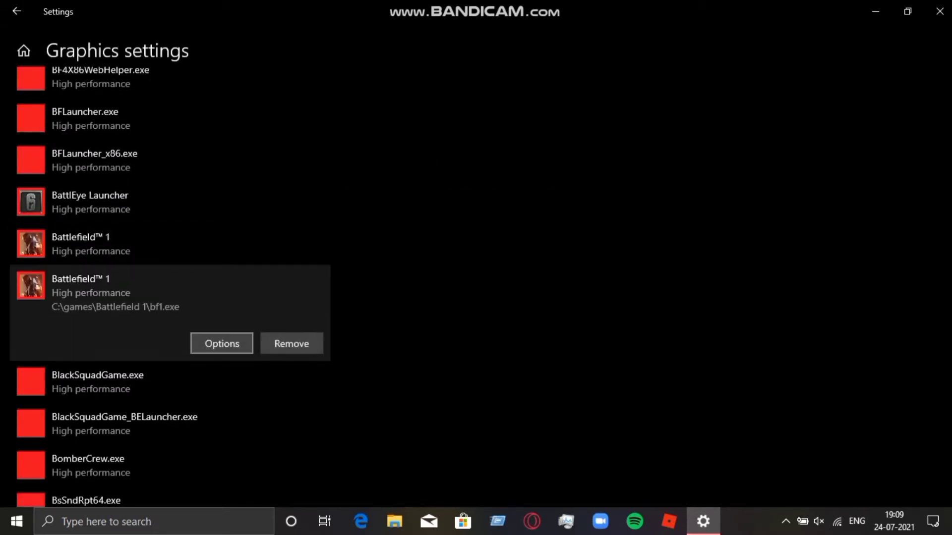
{"action": "left_click", "coordinate": [222, 343]}
{"action": "left_click", "coordinate": [412, 336]}
{"action": "left_click", "coordinate": [939, 11]}
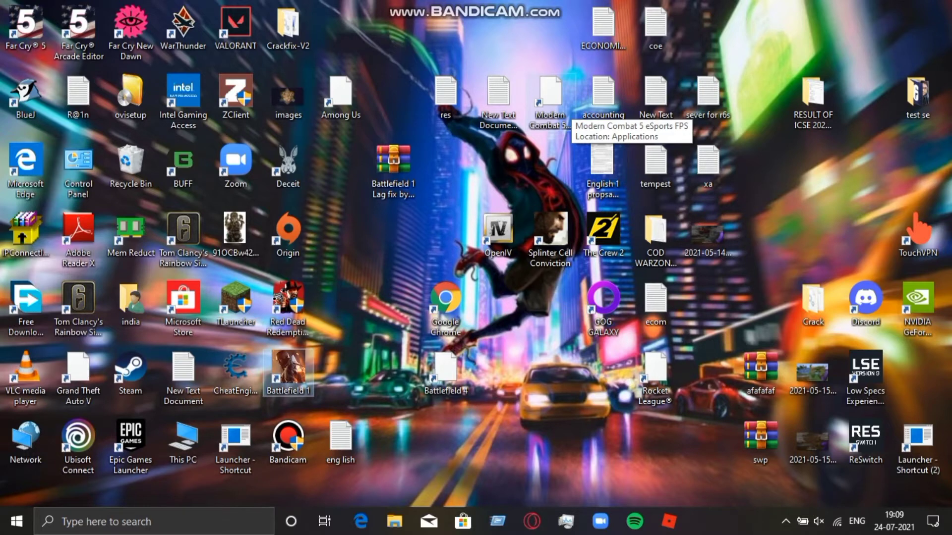
Step: In Task Manager, go to the details of the Bandicam process bdcam.exe, look at its Set priority option, and close the window
{"action": "left_click", "coordinate": [565, 520]}
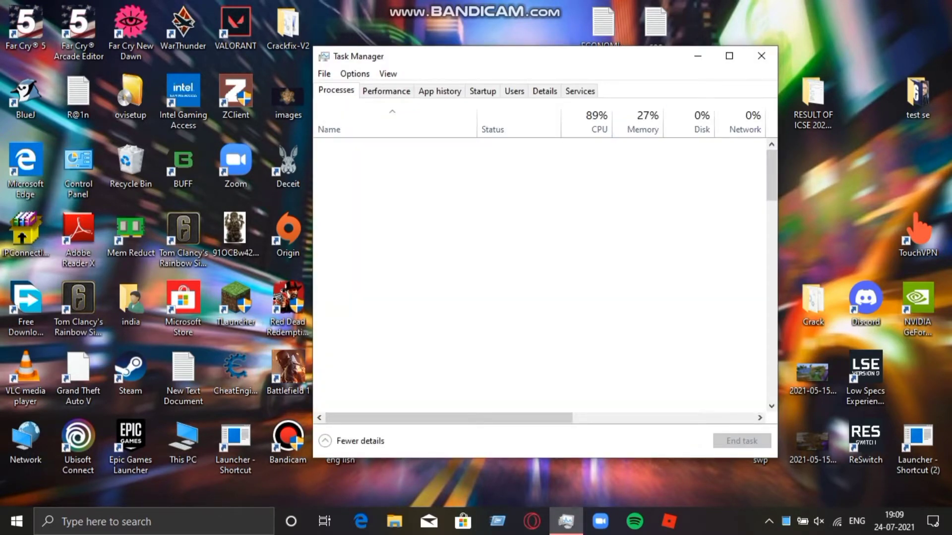
{"action": "scroll", "coordinate": [436, 317], "scroll_direction": "down", "scroll_amount": 1}
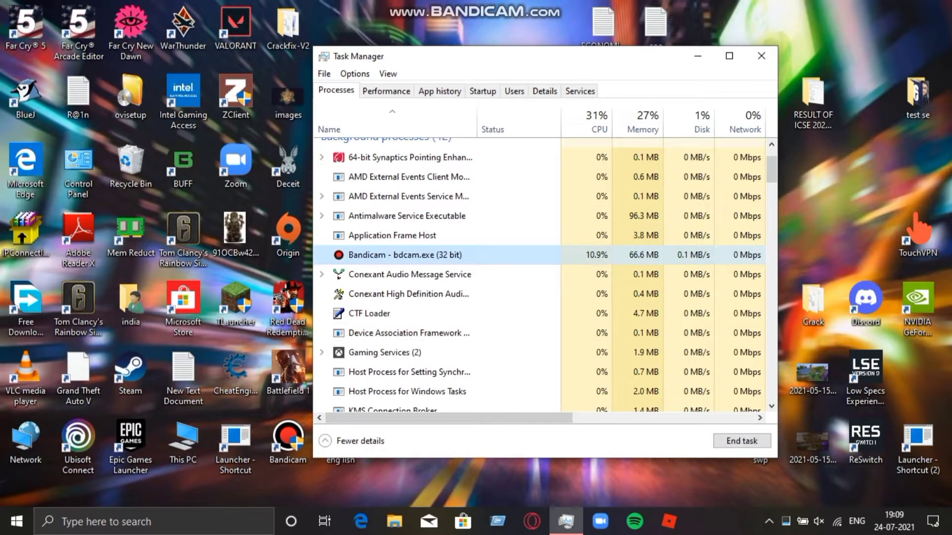
{"action": "right_click", "coordinate": [486, 253]}
{"action": "left_click", "coordinate": [533, 332]}
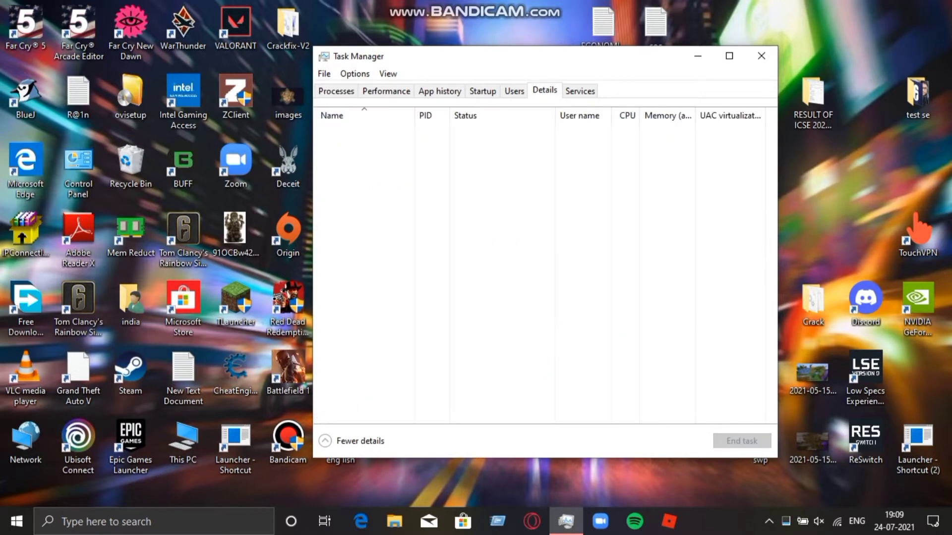
{"action": "right_click", "coordinate": [380, 185]}
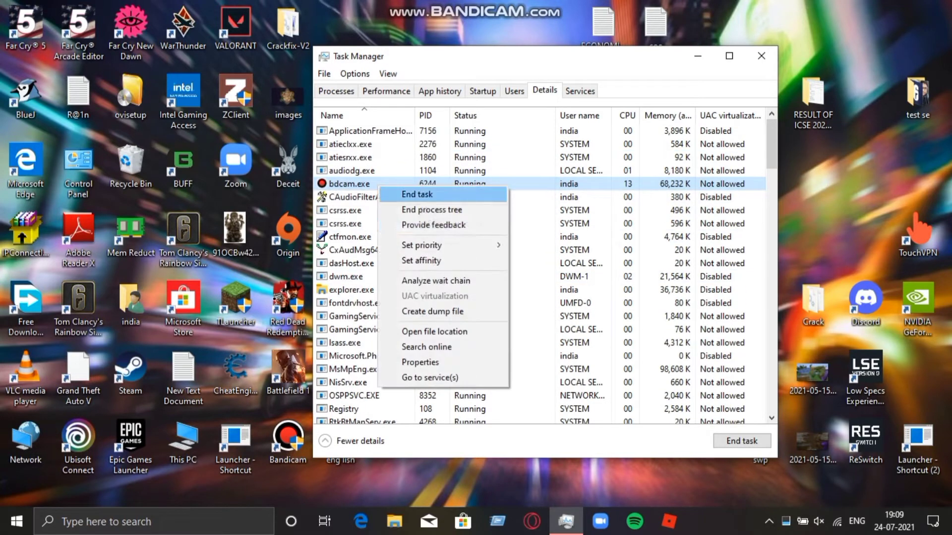
{"action": "mouse_move", "coordinate": [446, 244]}
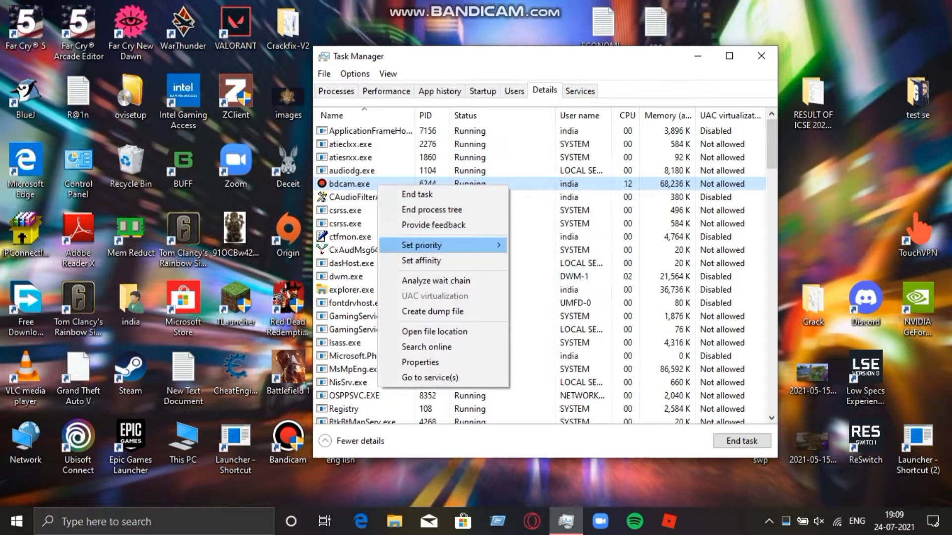
{"action": "key", "text": "Escape"}
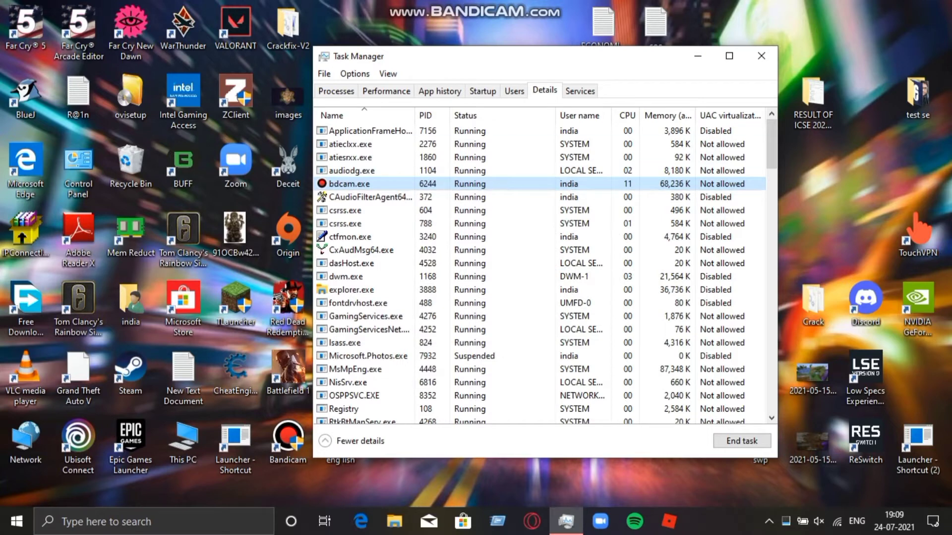
{"action": "left_click", "coordinate": [762, 56]}
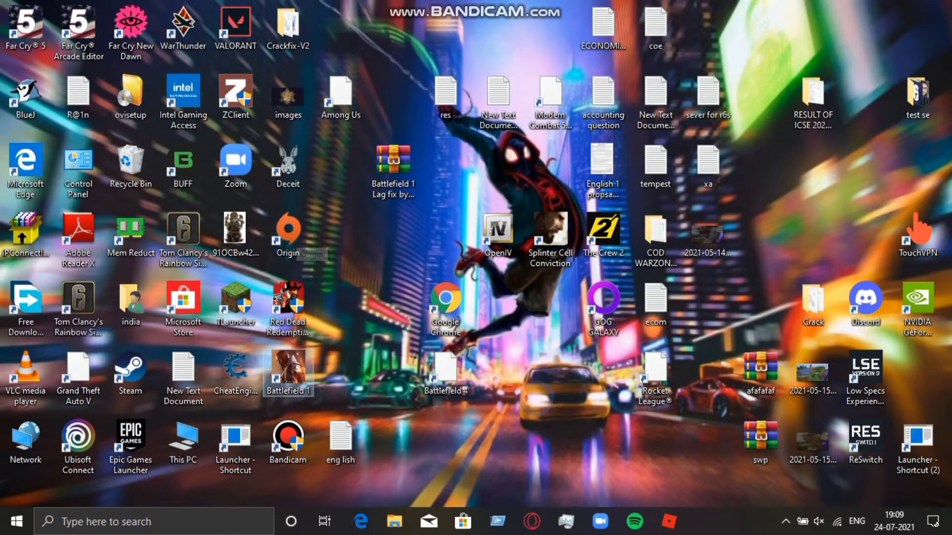
Step: Extract the Battlefield 1 Lag fix archive onto the desktop using the archive password, and place the extracted folder below the archive
{"action": "left_click_drag", "start_coordinate": [393, 158], "coordinate": [384, 130]}
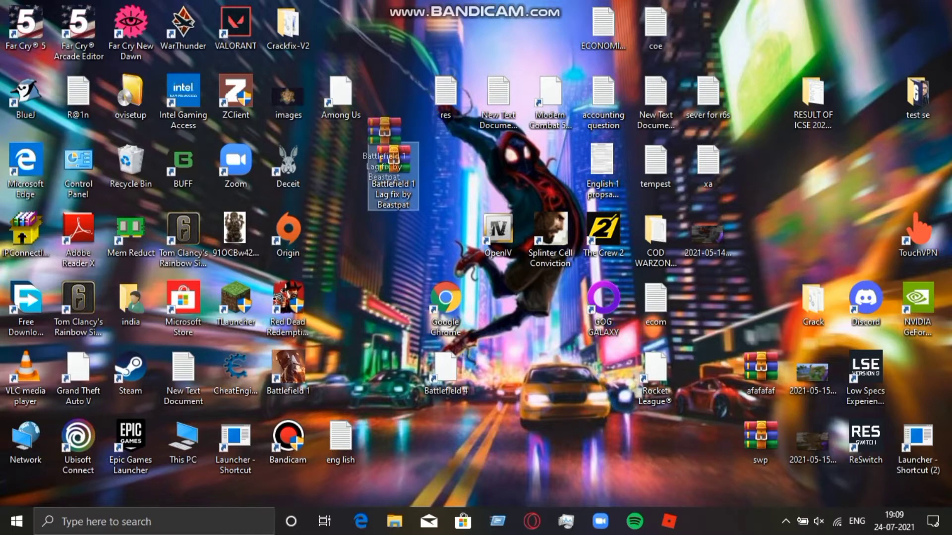
{"action": "right_click", "coordinate": [384, 161]}
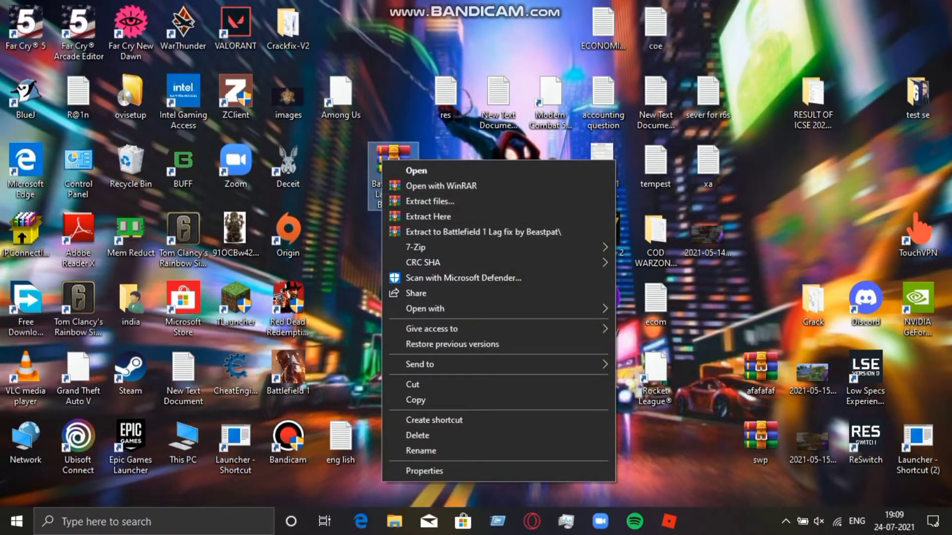
{"action": "left_click", "coordinate": [428, 217]}
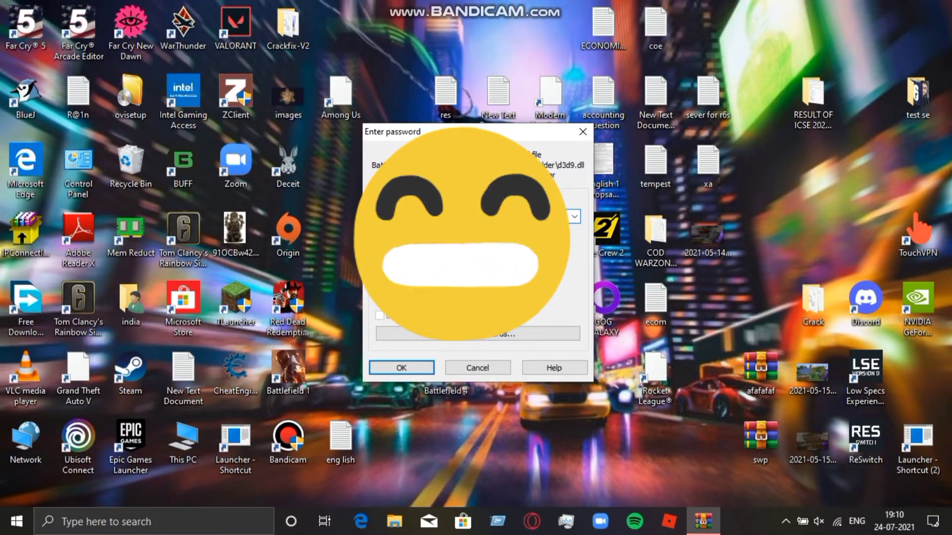
{"action": "key", "text": "Return"}
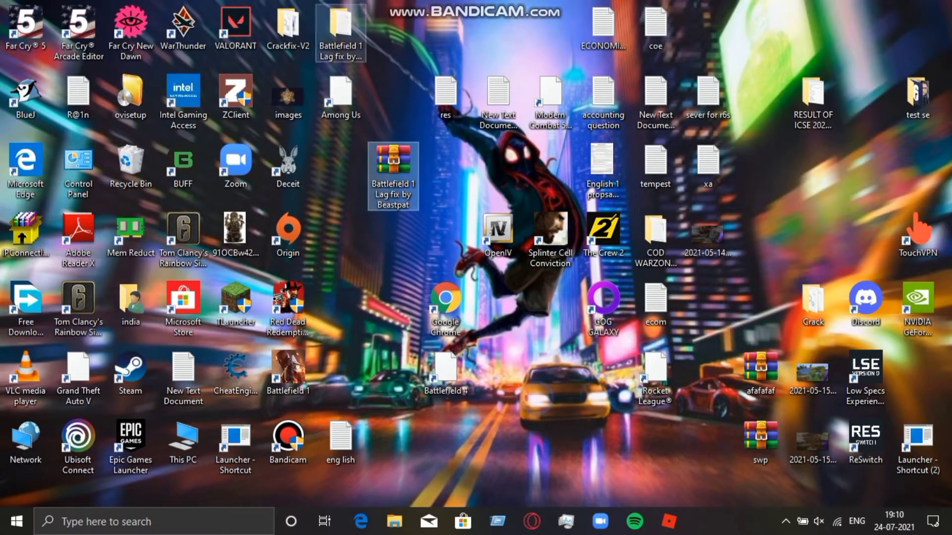
{"action": "left_click_drag", "start_coordinate": [340, 22], "coordinate": [392, 240]}
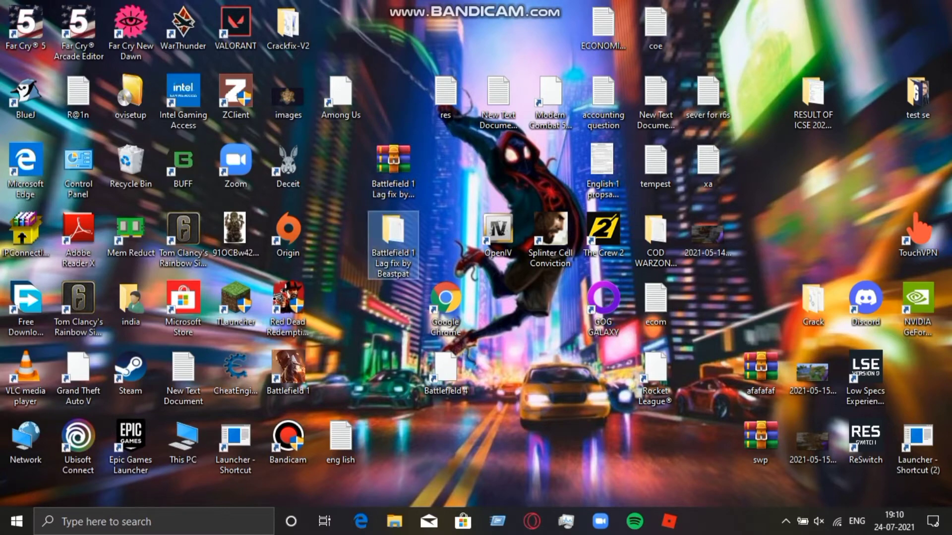
Step: Copy d3d9.dll and SwiftShader from the Paste in Game Folder subfolder of the extracted lag fix folder
{"action": "double_click", "coordinate": [393, 243]}
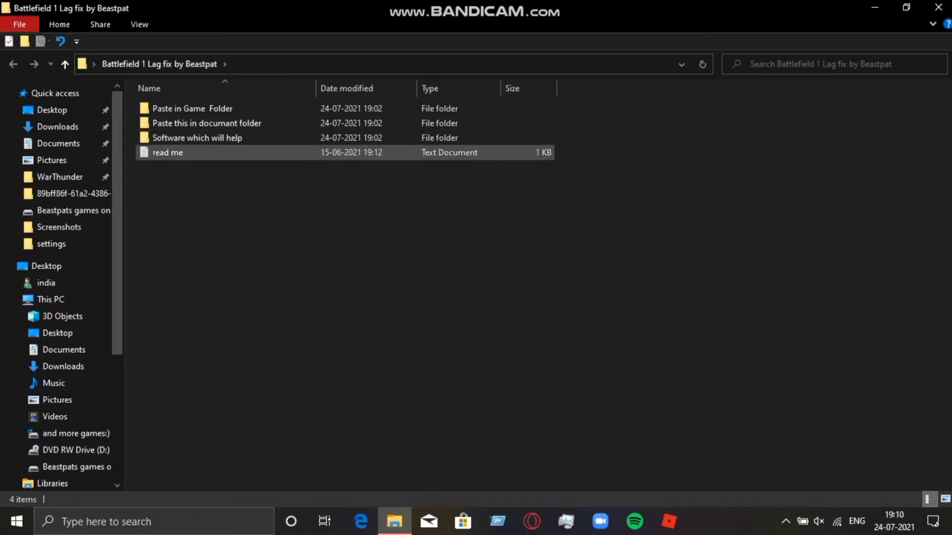
{"action": "double_click", "coordinate": [188, 108]}
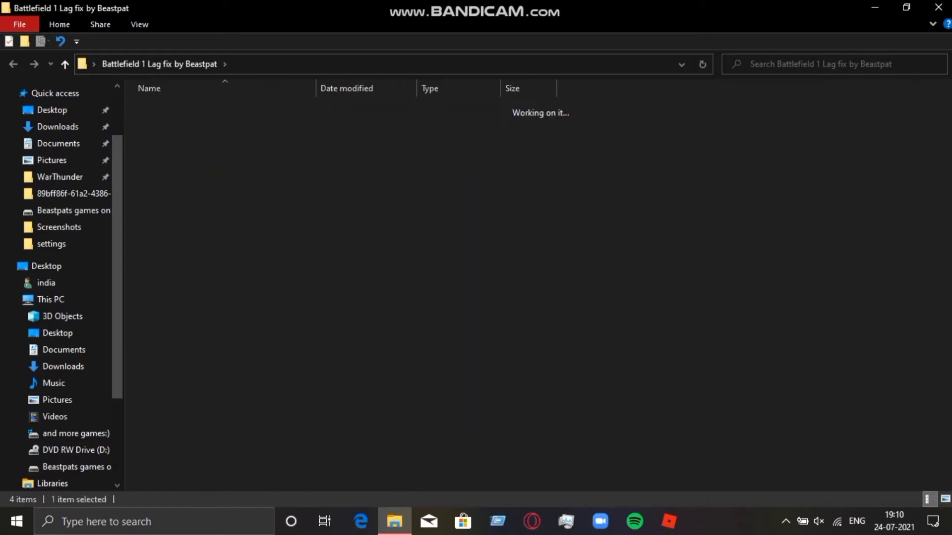
{"action": "left_click_drag", "start_coordinate": [252, 166], "coordinate": [247, 102]}
{"action": "right_click", "coordinate": [254, 105]}
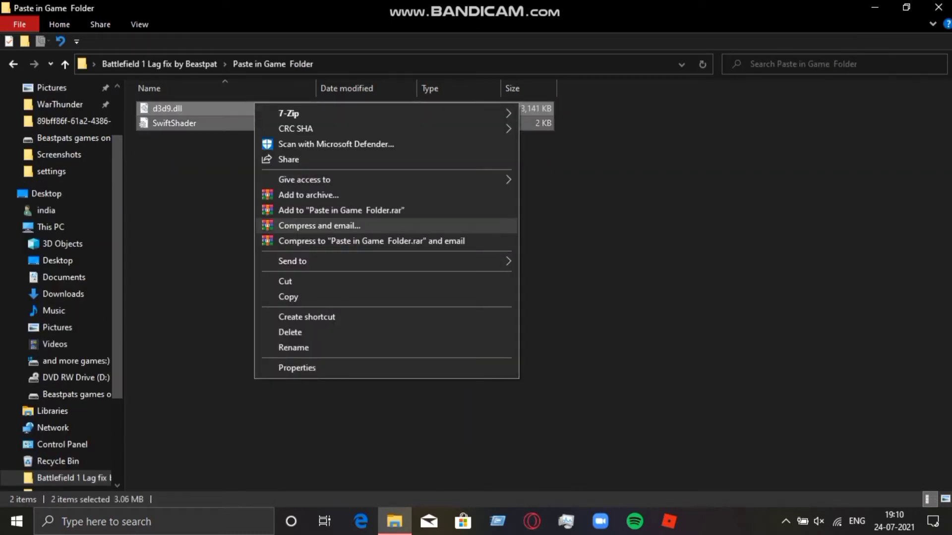
{"action": "left_click", "coordinate": [297, 297]}
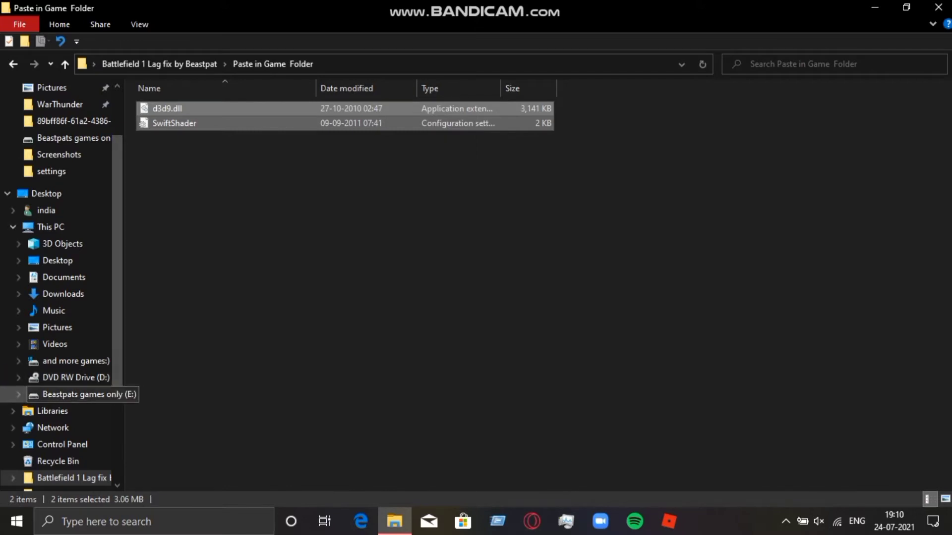
Step: Paste the copied files into the Battlefield 1 folder in C:\games and minimize the folder window
{"action": "left_click", "coordinate": [75, 394]}
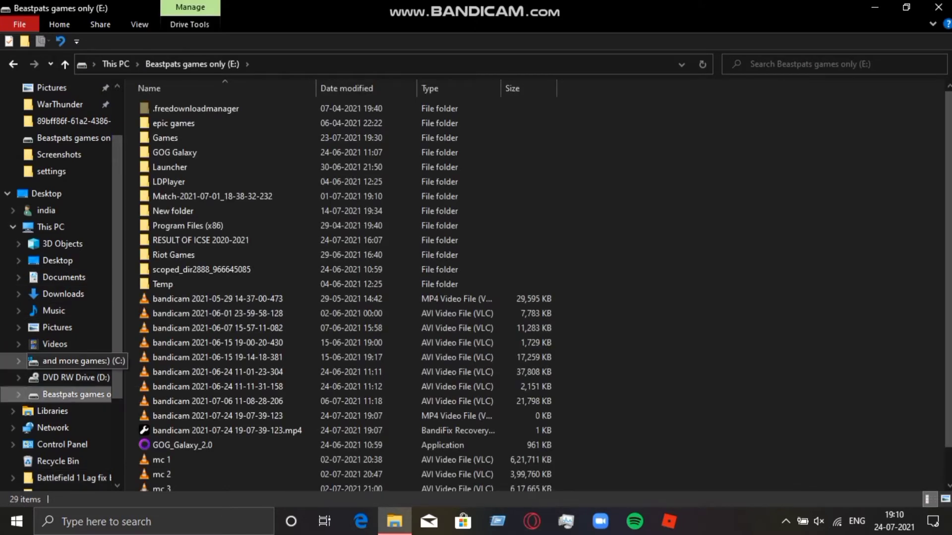
{"action": "left_click", "coordinate": [74, 361]}
{"action": "double_click", "coordinate": [164, 123]}
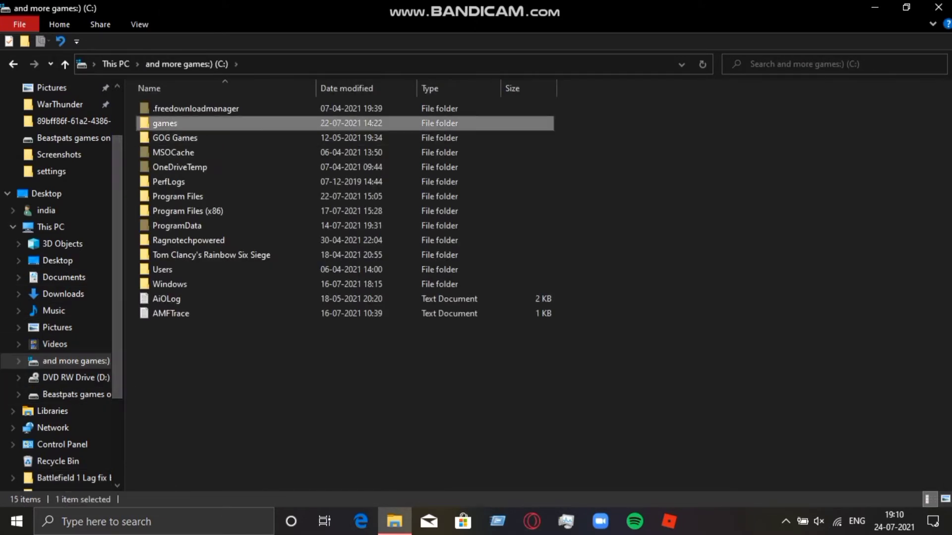
{"action": "right_click", "coordinate": [183, 108]}
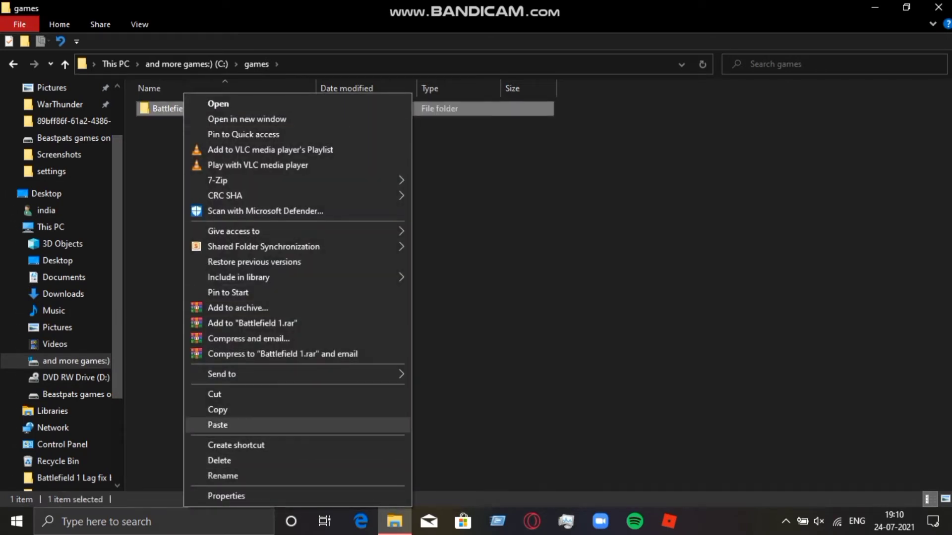
{"action": "left_click", "coordinate": [218, 424]}
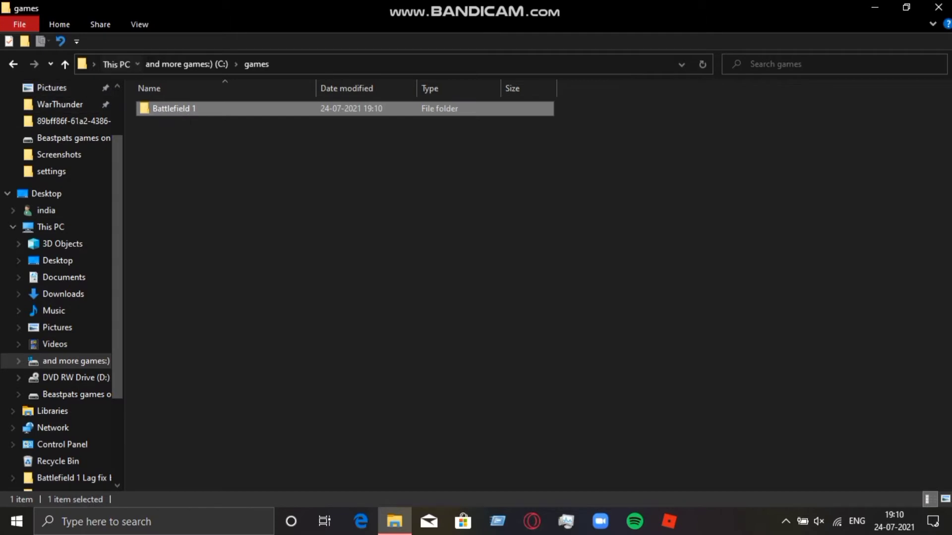
{"action": "left_click", "coordinate": [116, 64]}
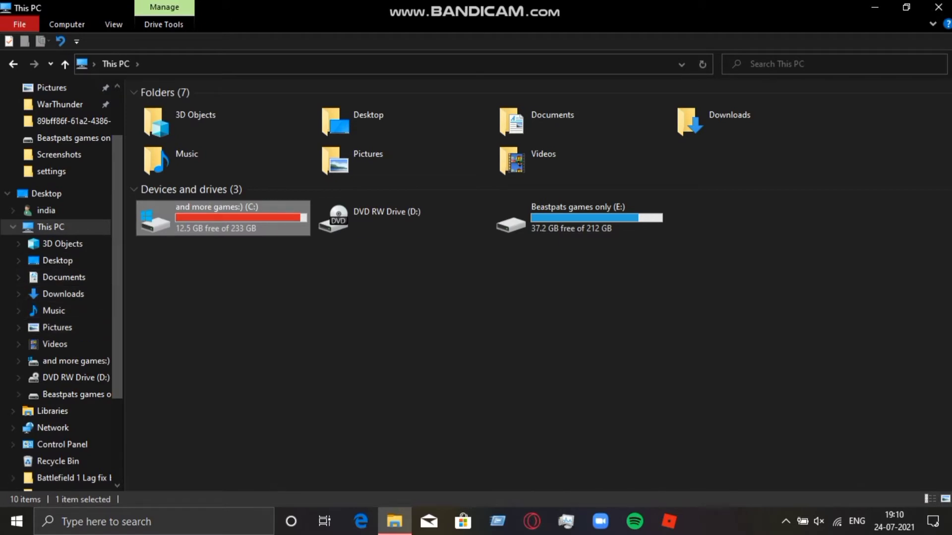
{"action": "left_click", "coordinate": [874, 7]}
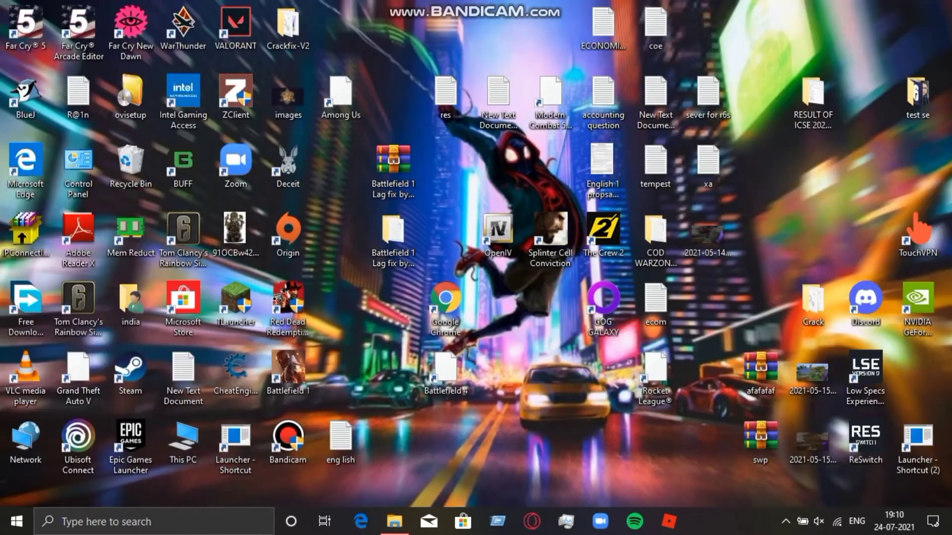
Step: Copy PROFSAVE_profile from the 4gb ram(more recomened) subfolder of Paste this in documant folder in the extracted lag fix folder
{"action": "double_click", "coordinate": [393, 232]}
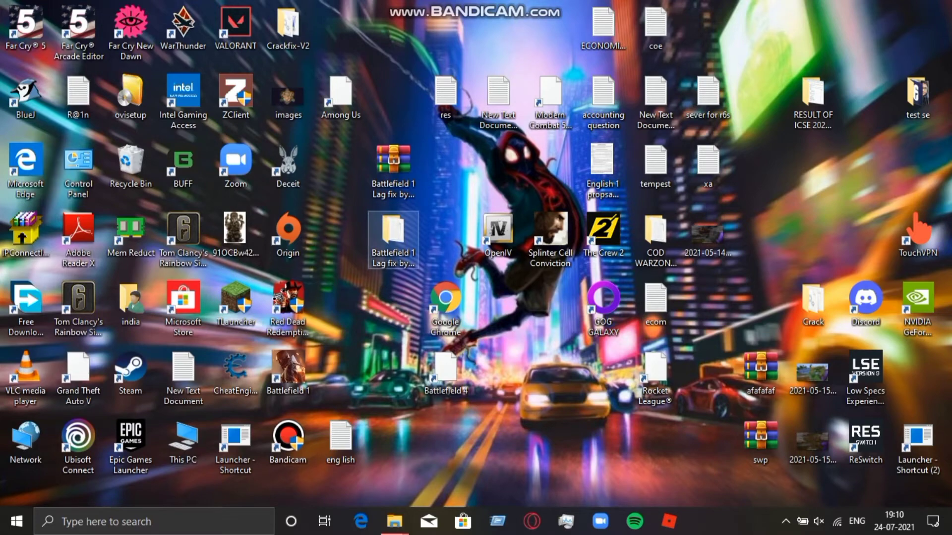
{"action": "double_click", "coordinate": [207, 123]}
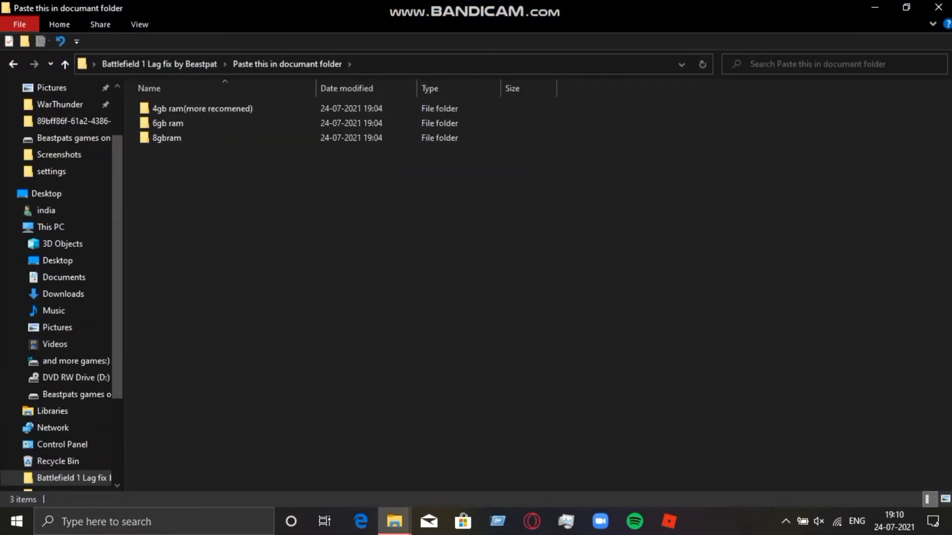
{"action": "mouse_move", "coordinate": [394, 521]}
{"action": "double_click", "coordinate": [203, 109]}
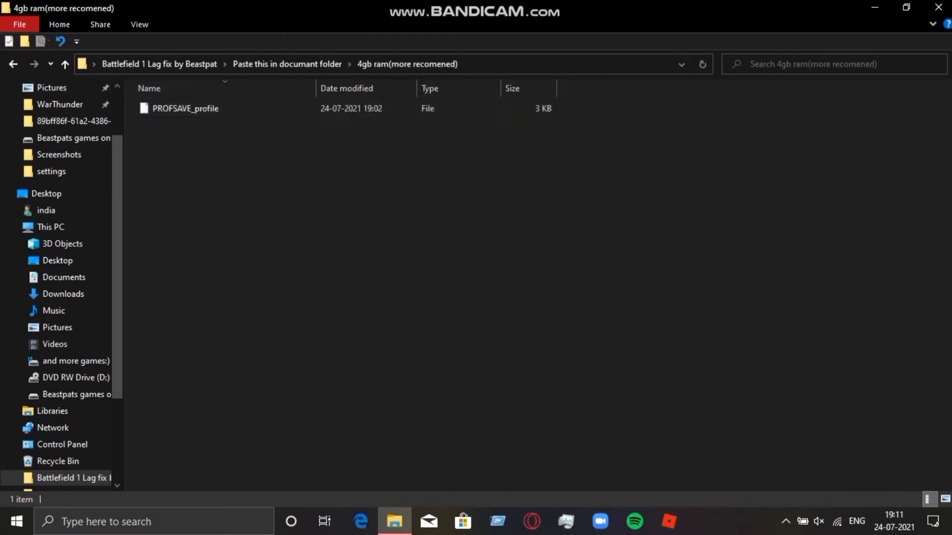
{"action": "left_click", "coordinate": [286, 64]}
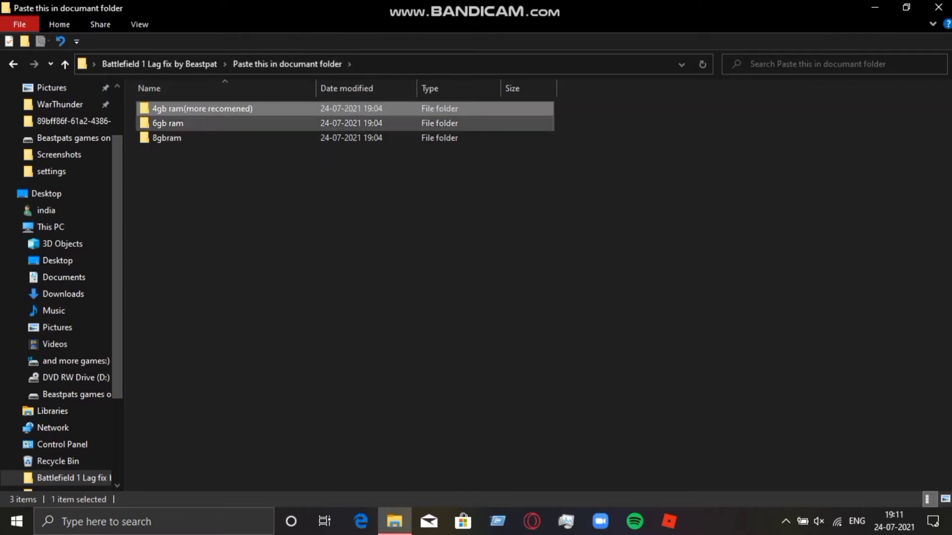
{"action": "double_click", "coordinate": [198, 109]}
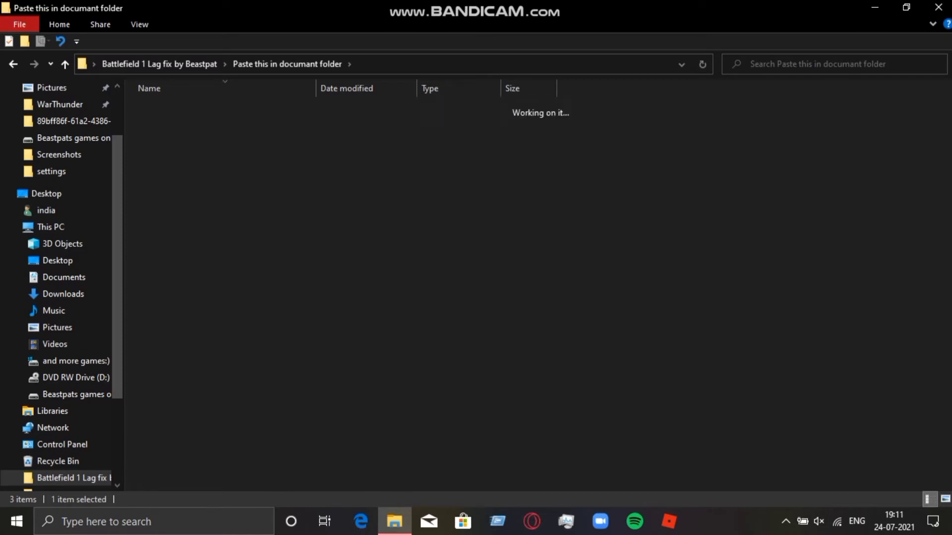
{"action": "right_click", "coordinate": [200, 114]}
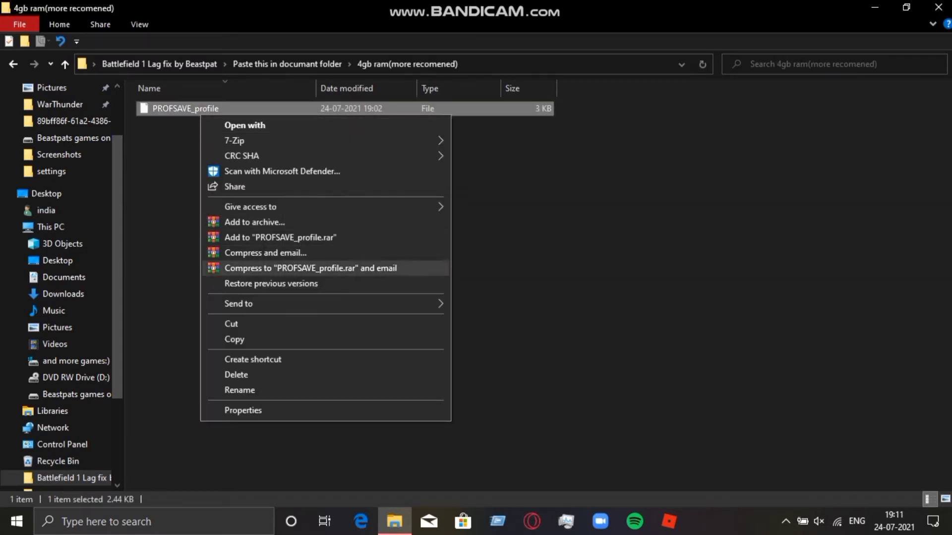
{"action": "left_click", "coordinate": [234, 339]}
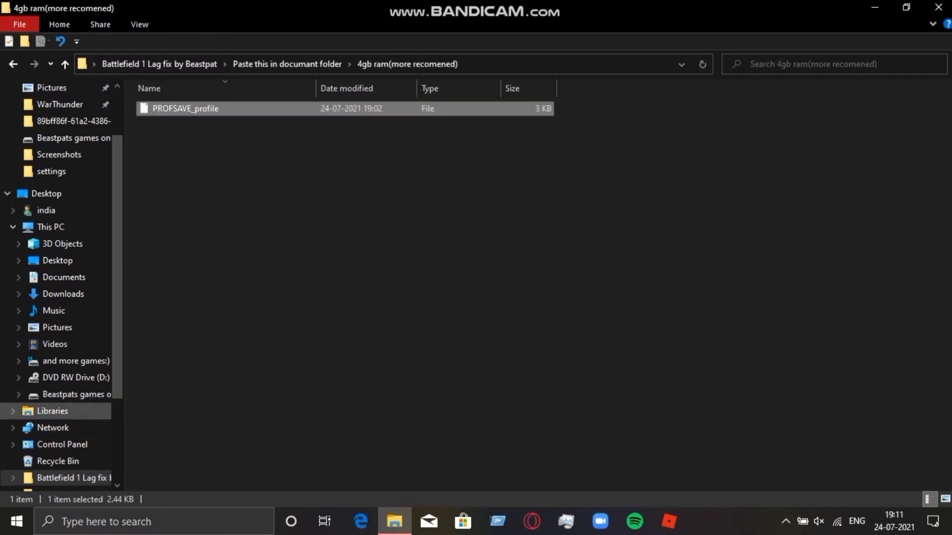
Step: Paste PROFSAVE_profile into the settings folder of Documents\Battlefield 1, replacing the existing file, and close the folder window
{"action": "left_click", "coordinate": [64, 277]}
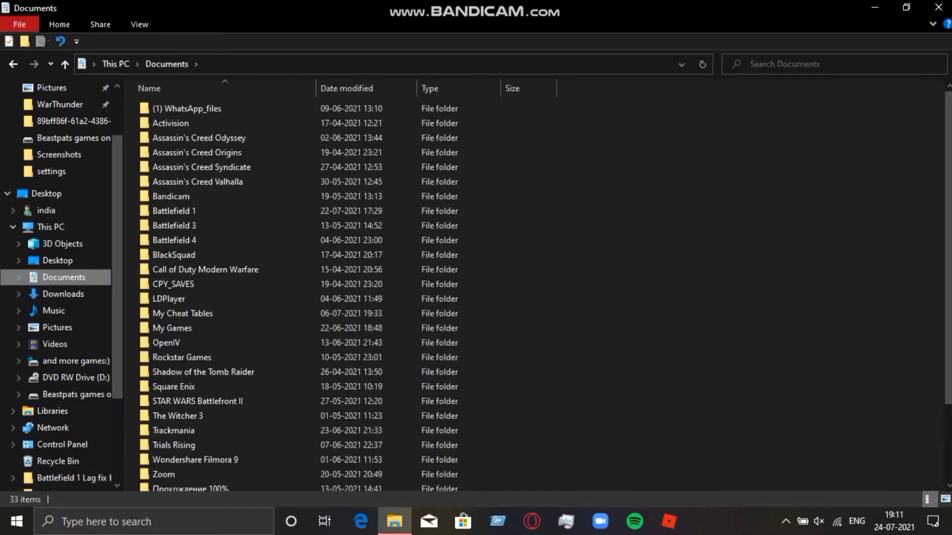
{"action": "left_click", "coordinate": [174, 211]}
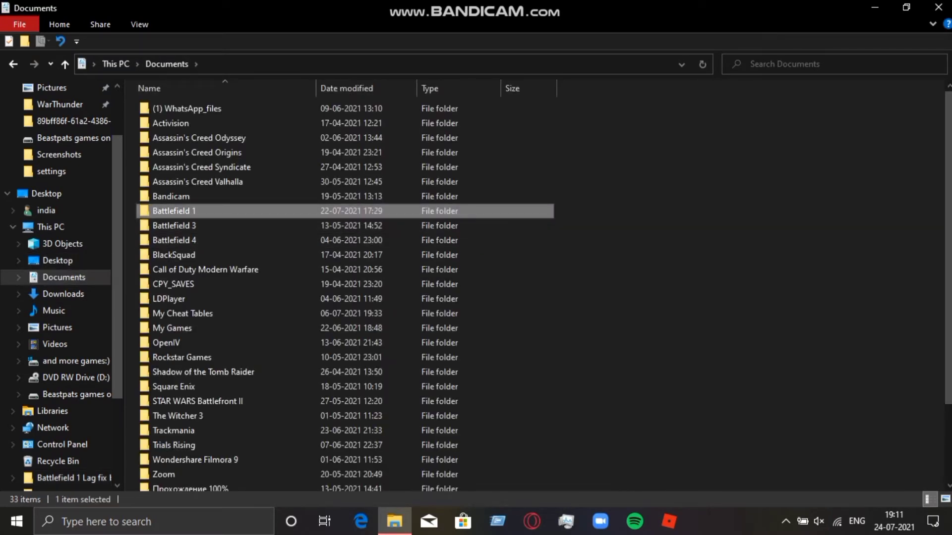
{"action": "double_click", "coordinate": [174, 210]}
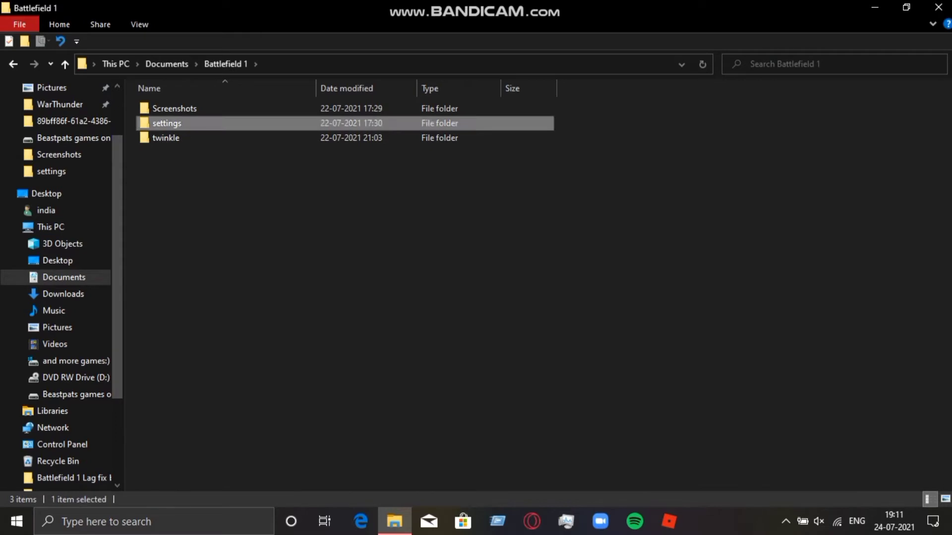
{"action": "double_click", "coordinate": [164, 123]}
{"action": "right_click", "coordinate": [261, 252]}
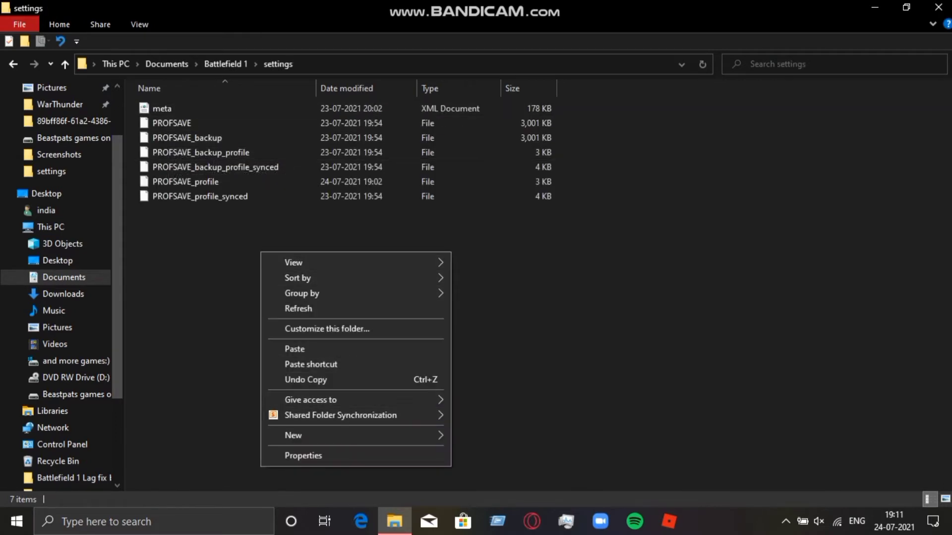
{"action": "left_click", "coordinate": [294, 349]}
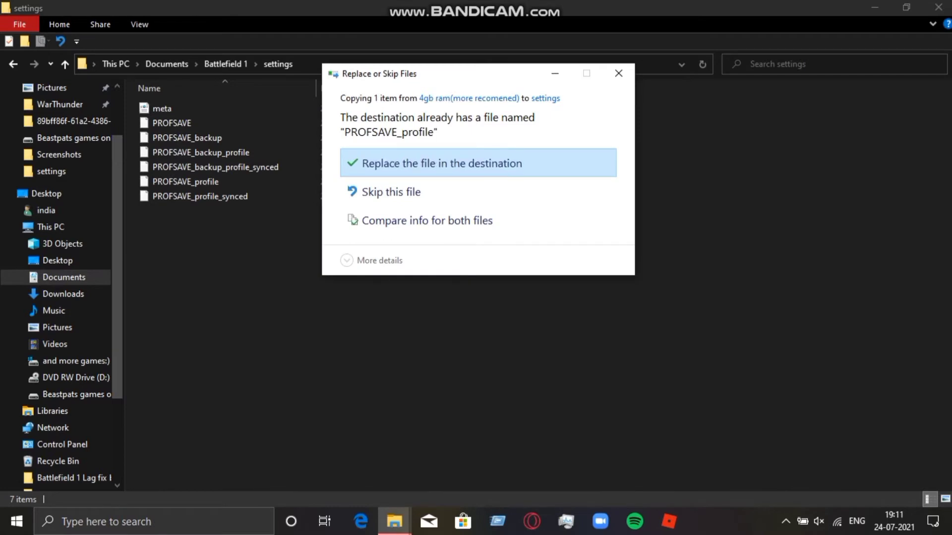
{"action": "left_click", "coordinate": [441, 163]}
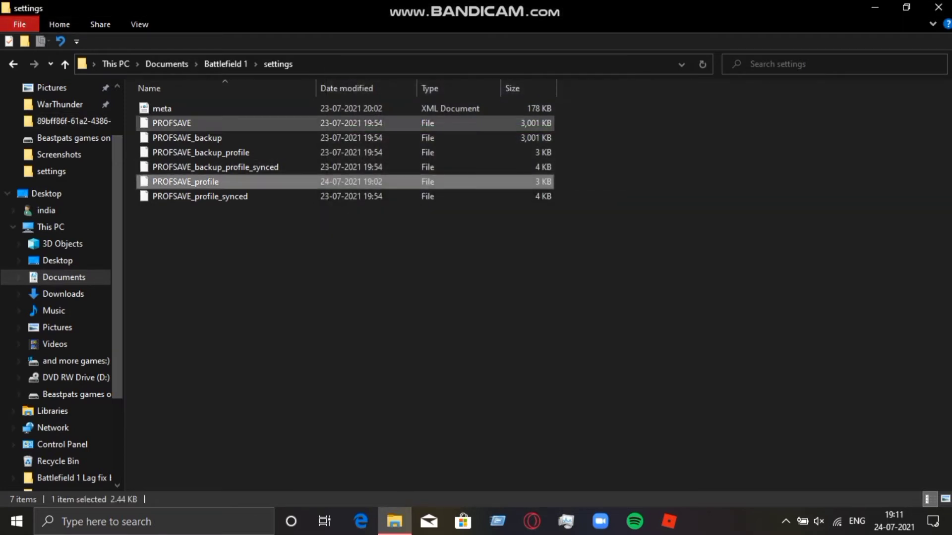
{"action": "left_click", "coordinate": [115, 64]}
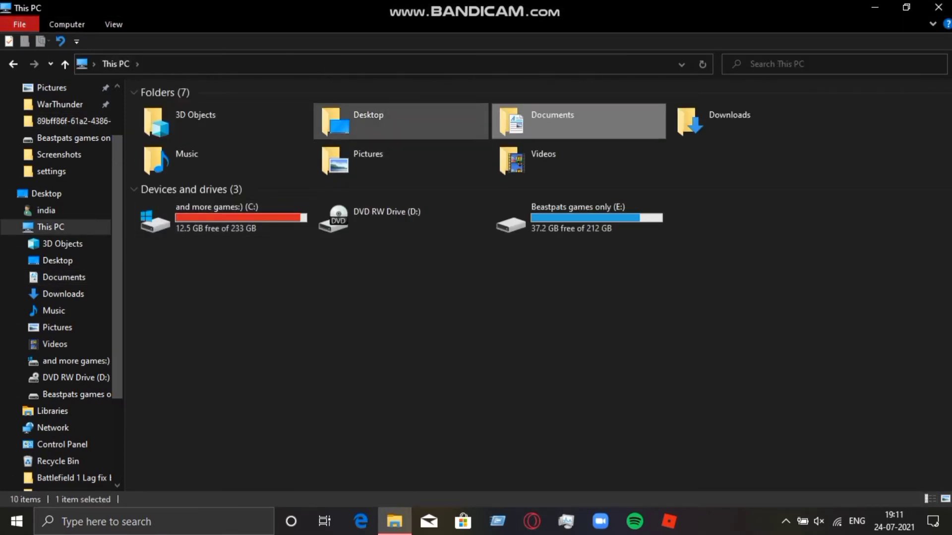
{"action": "left_click", "coordinate": [937, 7]}
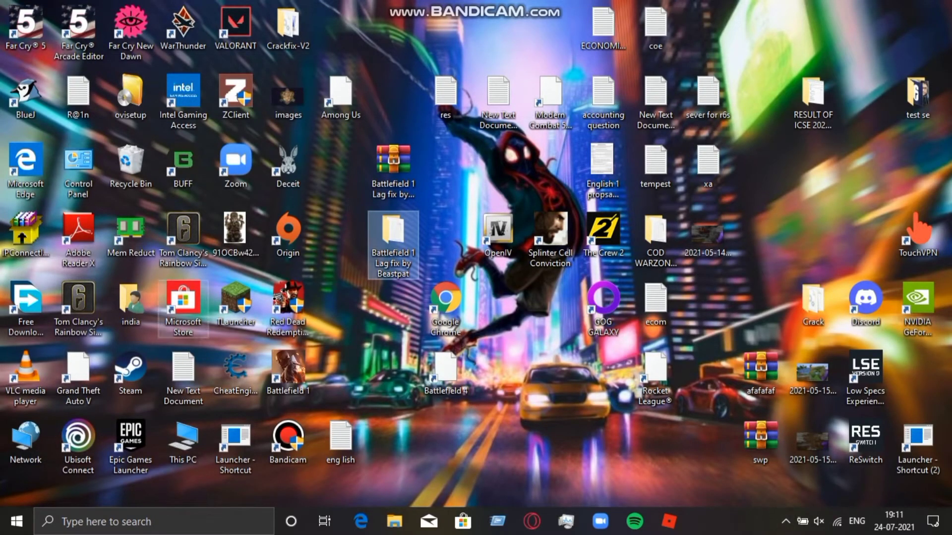
Step: Clean the memory with Mem Reduct run as administrator, and exit the program completely so it stops running in the background
{"action": "right_click", "coordinate": [148, 239]}
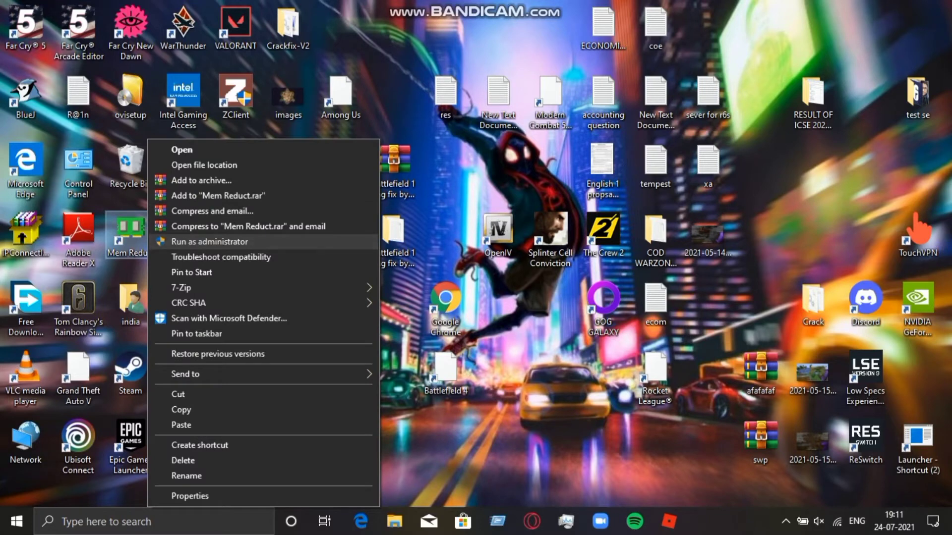
{"action": "left_click", "coordinate": [209, 242]}
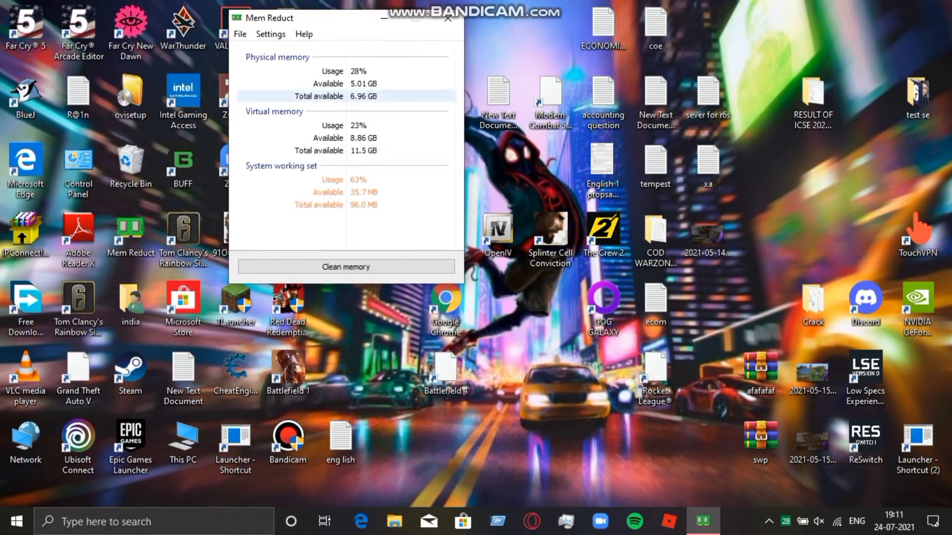
{"action": "left_click", "coordinate": [346, 267]}
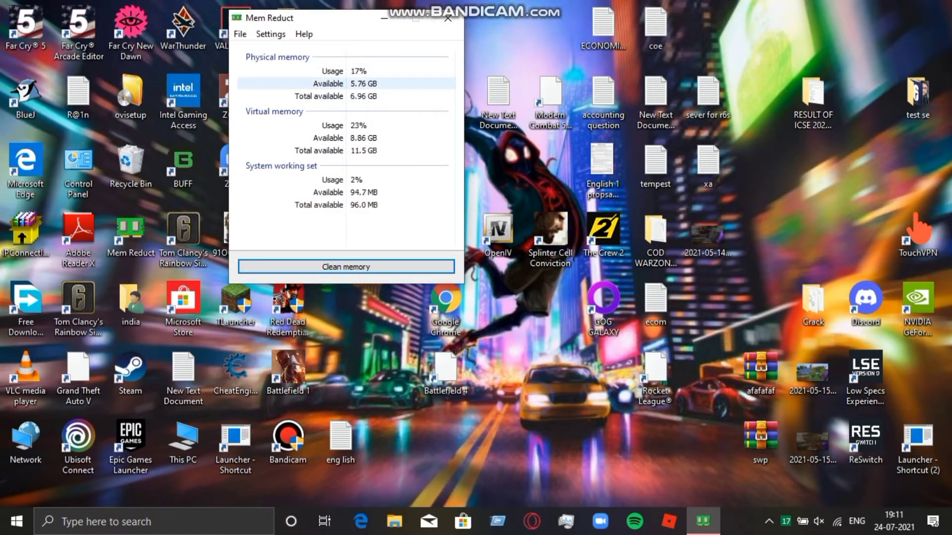
{"action": "left_click", "coordinate": [448, 18]}
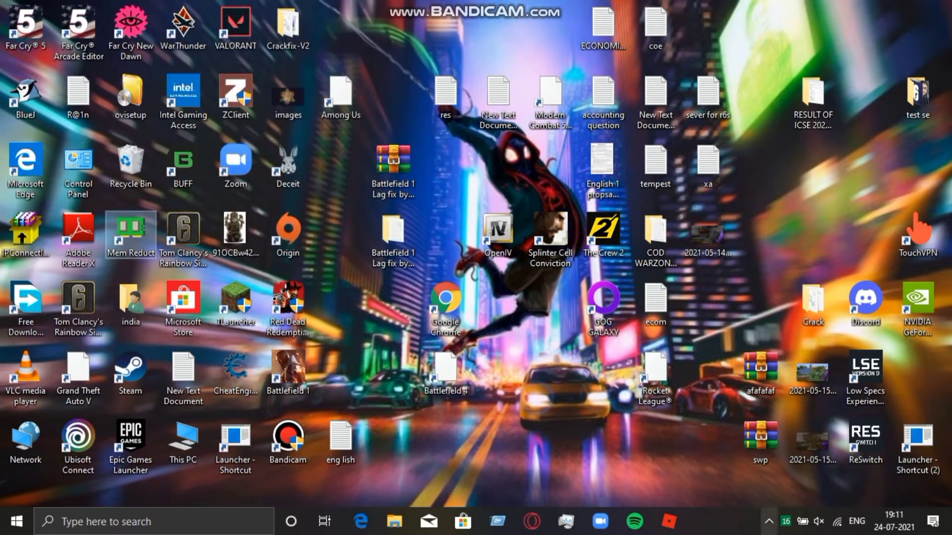
{"action": "right_click", "coordinate": [786, 522]}
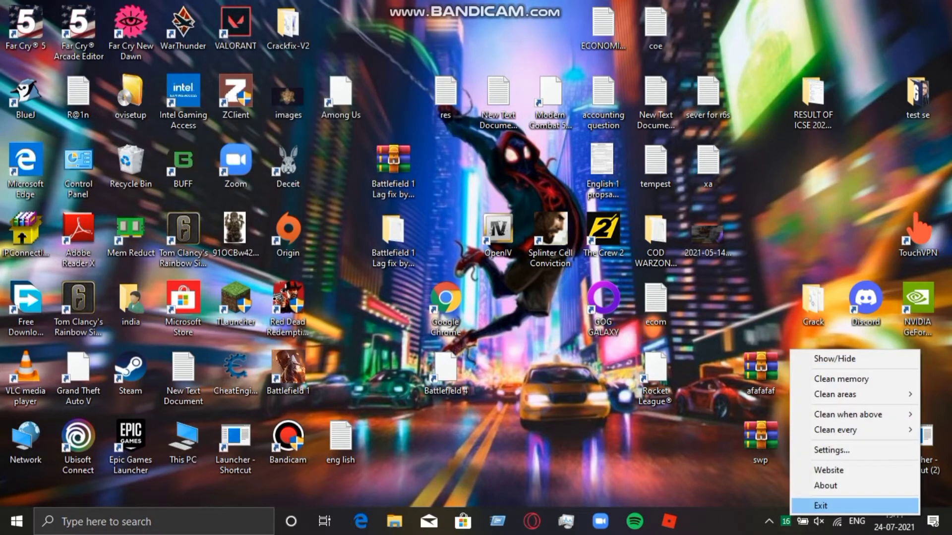
{"action": "left_click", "coordinate": [842, 505]}
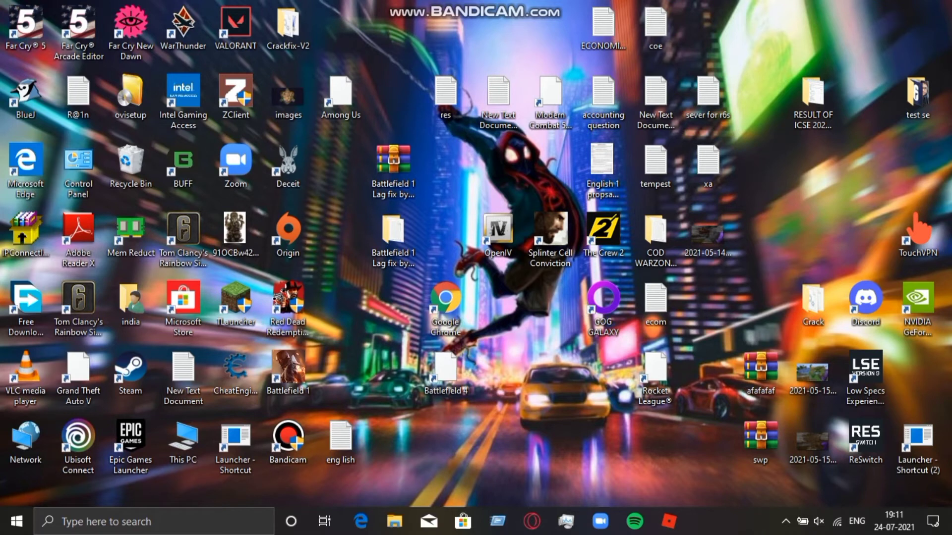
{"action": "left_click", "coordinate": [785, 521]}
{"action": "left_click", "coordinate": [799, 493]}
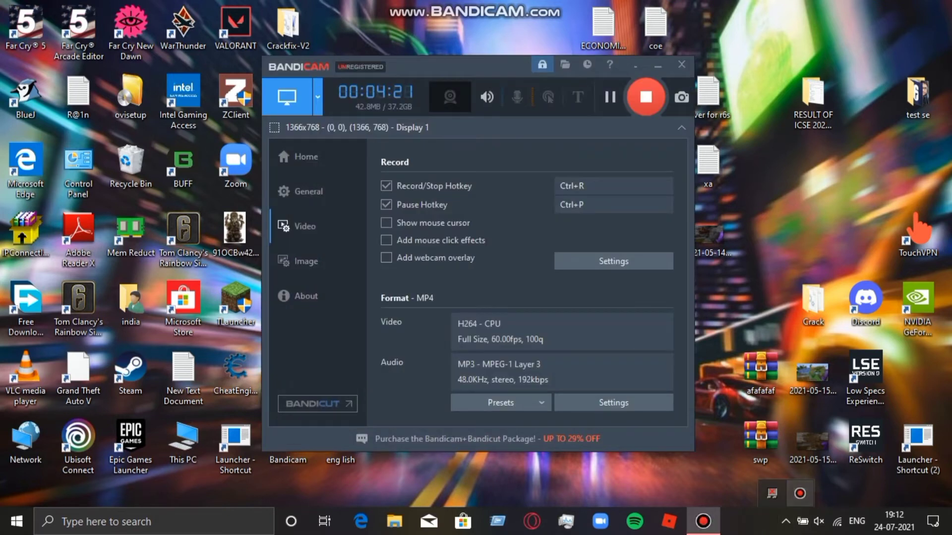